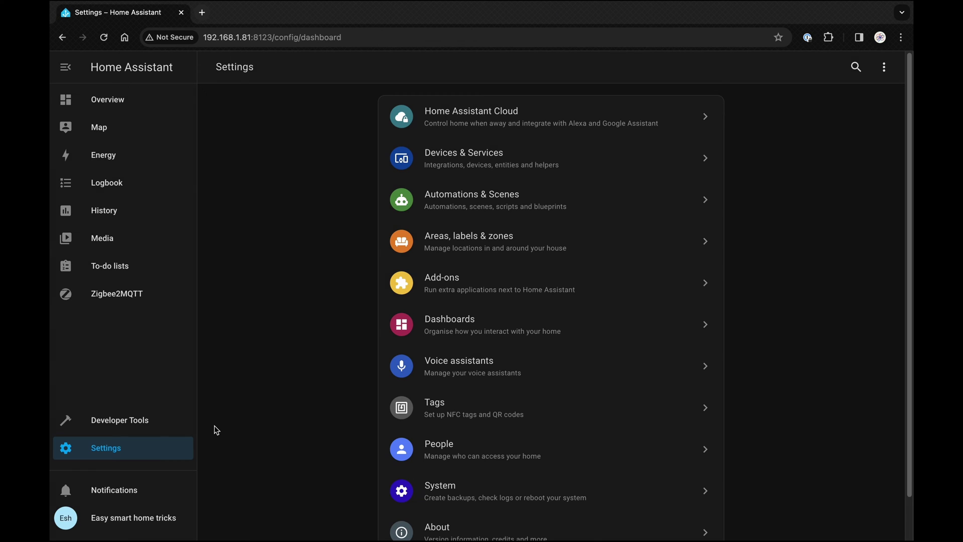
Start adding an integration, search 'phil', and choose Philips Hue to set up the bridge
click(545, 178)
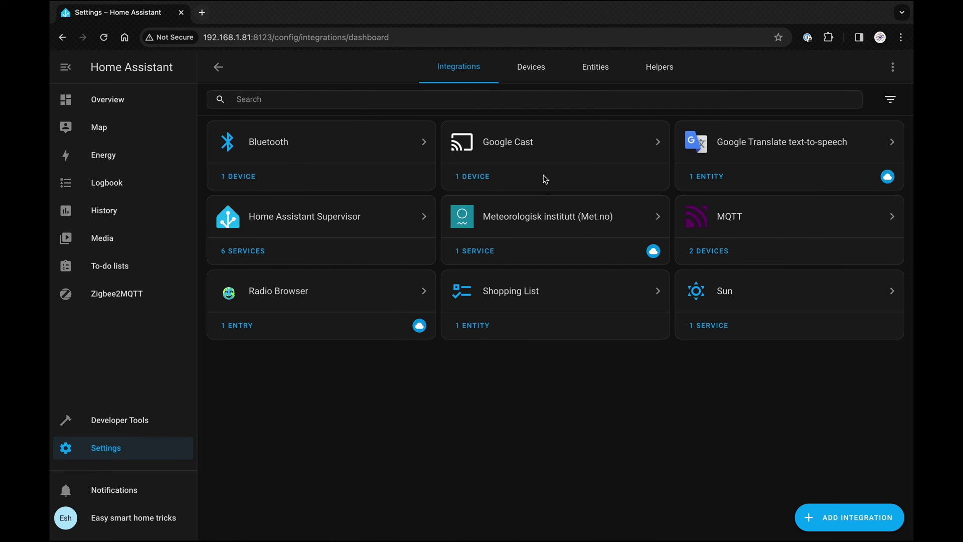
click(833, 522)
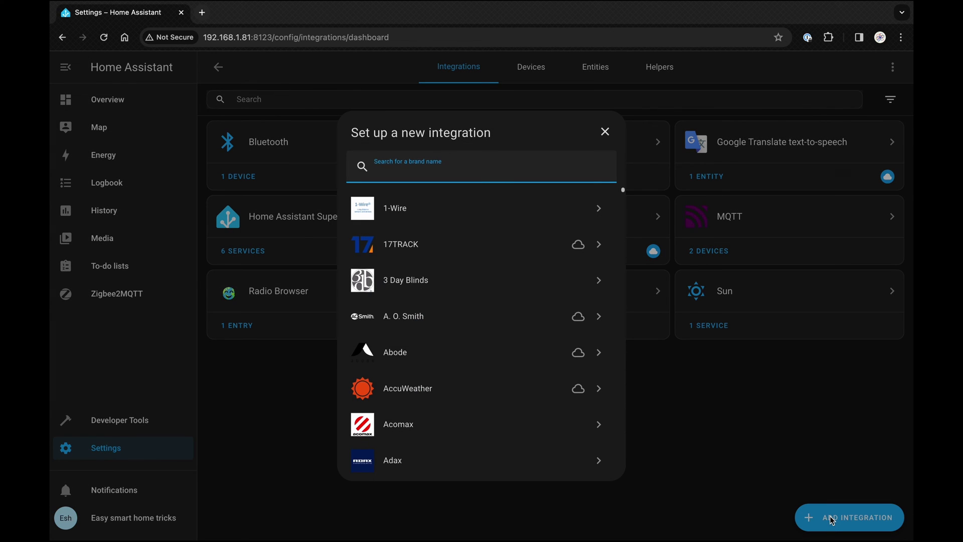
text(philips)
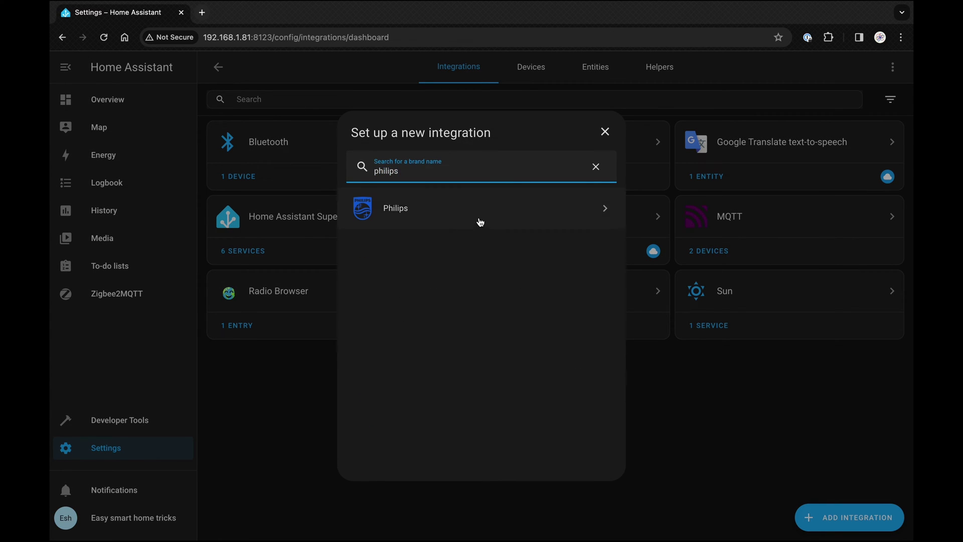
click(480, 223)
click(480, 213)
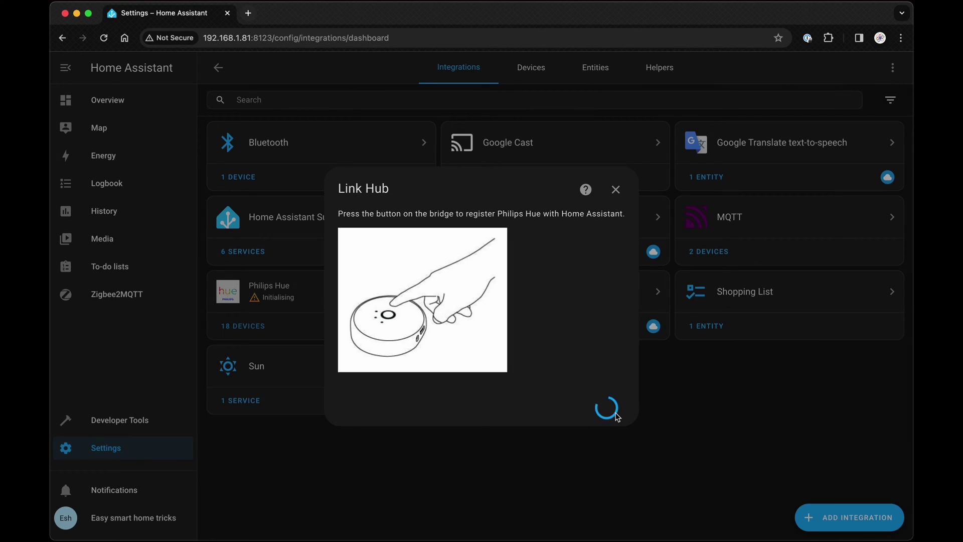
Open the Philips Hue integration and browse the full list of its bridge devices
scroll(428, 312, down, 10)
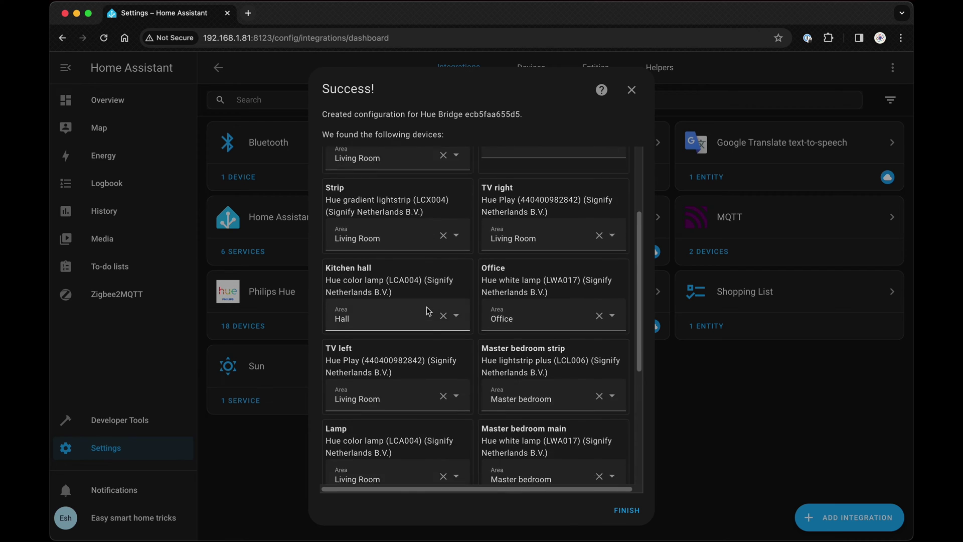
scroll(428, 312, up, 5)
click(633, 515)
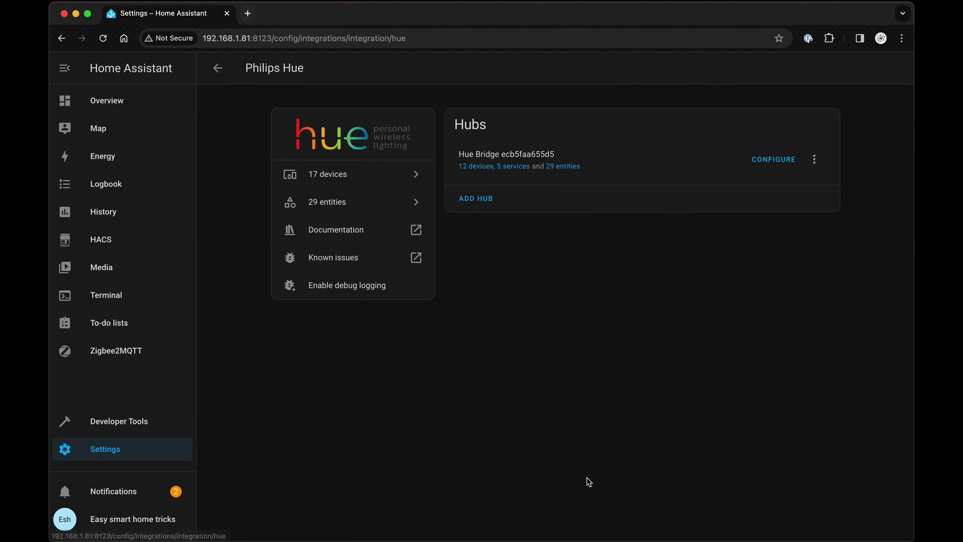
click(482, 169)
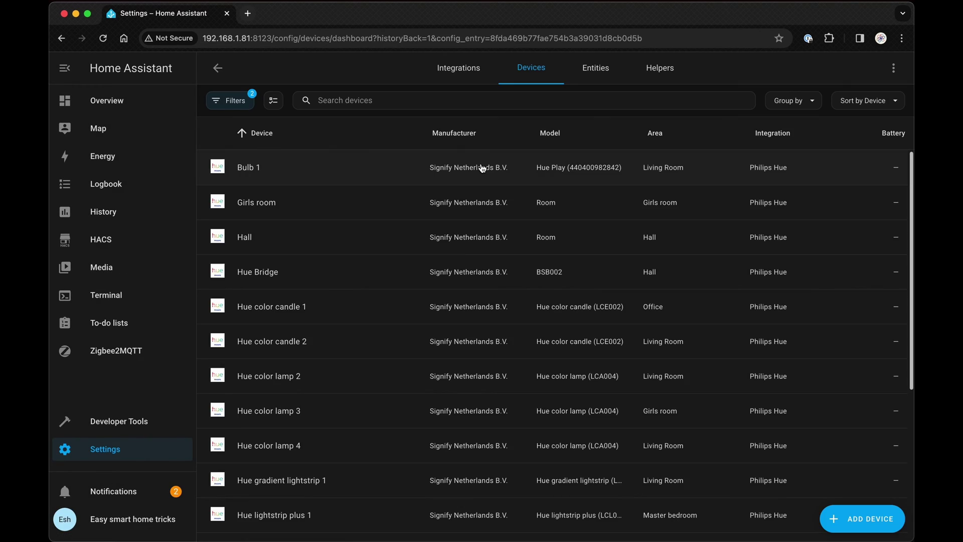
scroll(483, 169, down, 5)
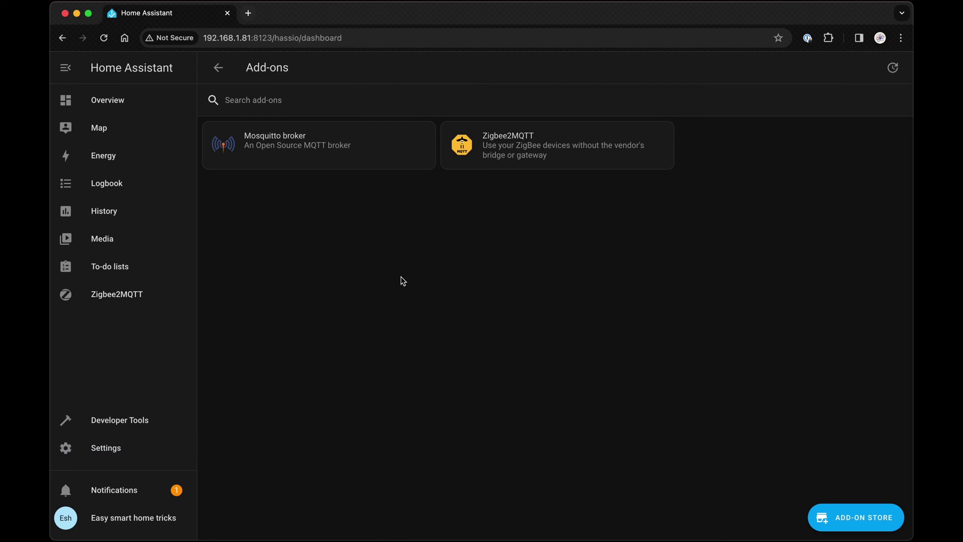
Find the Terminal & SSH add-on by searching 'ssh' and install it
click(848, 516)
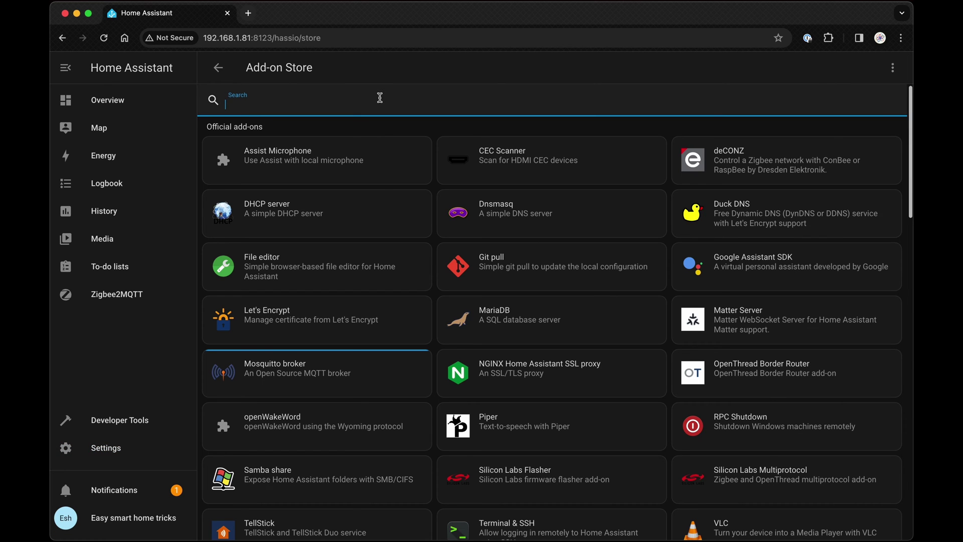
text(ssh)
click(378, 161)
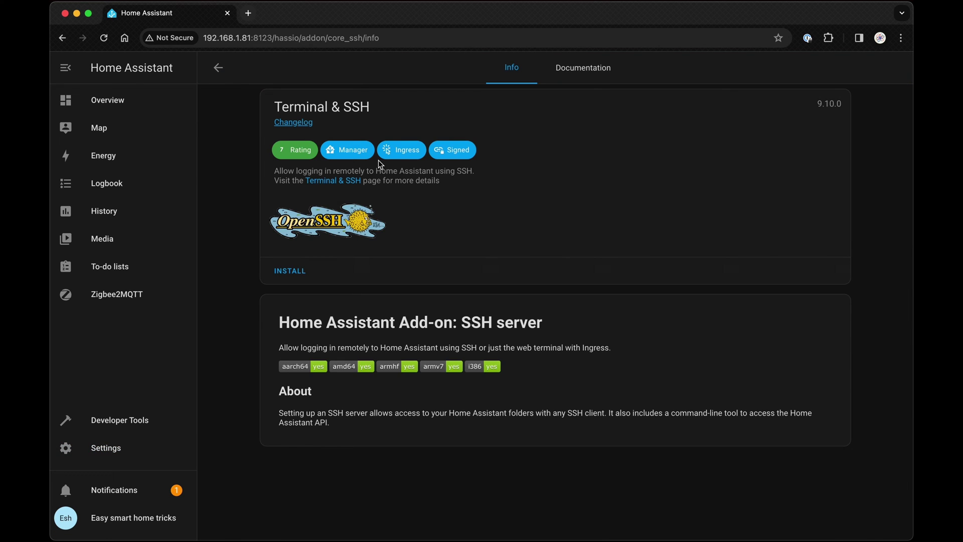
click(291, 271)
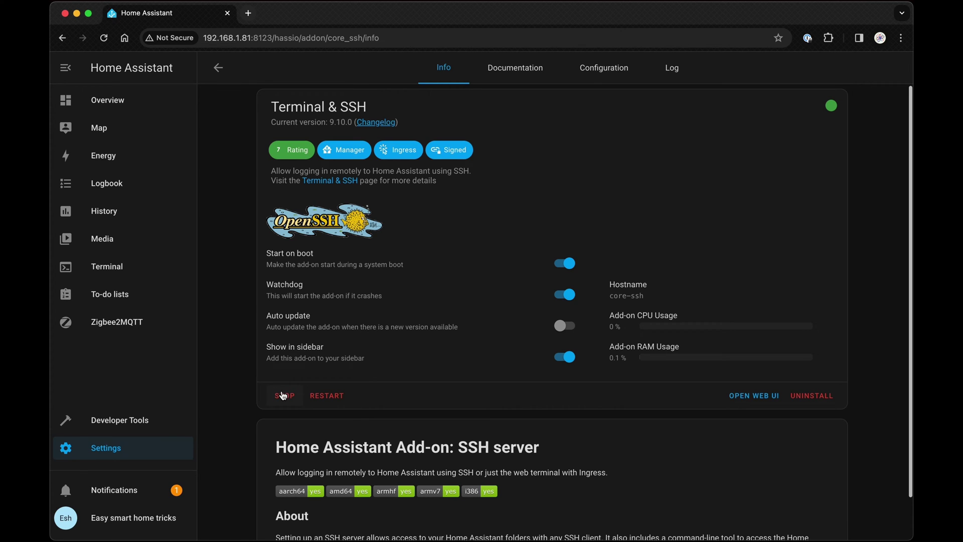
Run the pasted get.hacs.xyz HACS download command in the web terminal
click(115, 272)
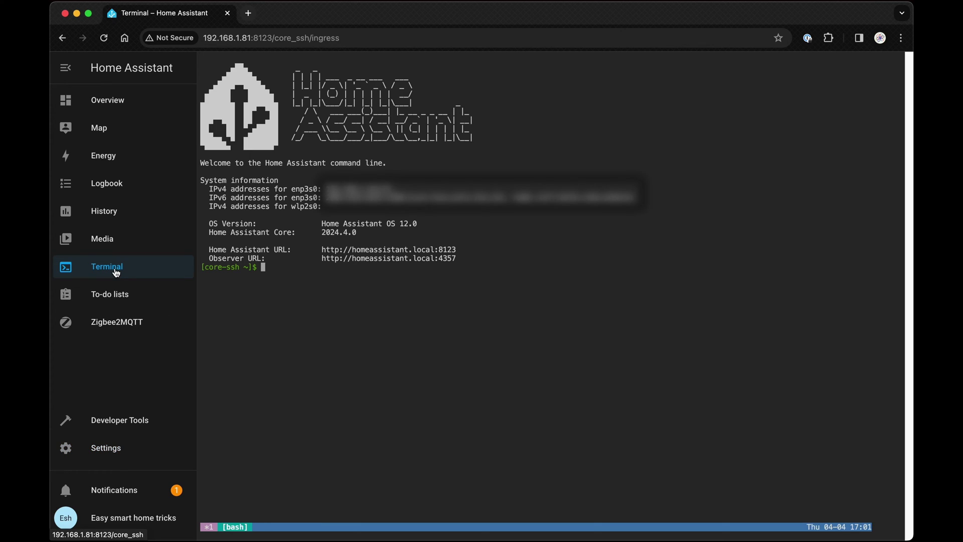
text(wget -O - https://get.hacs.xyz | bash -)
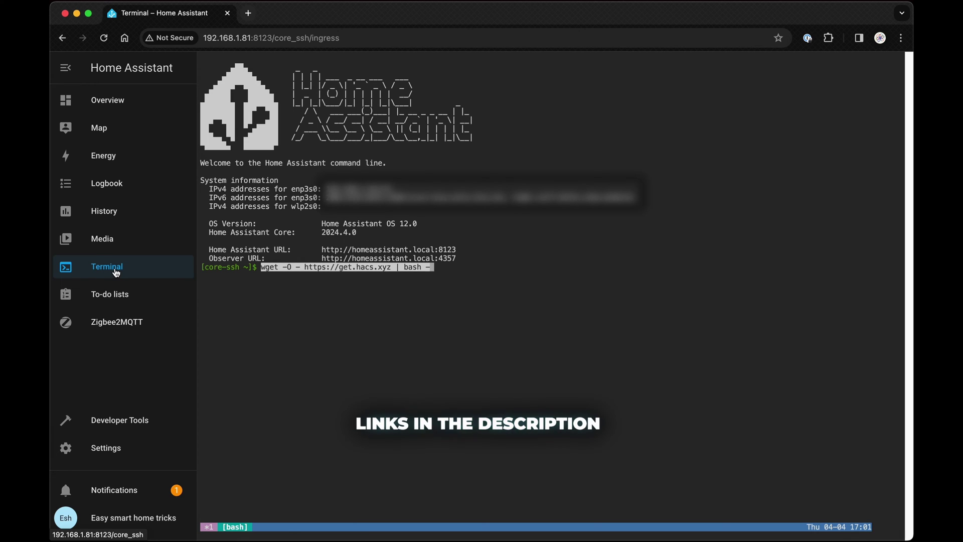
key(Return)
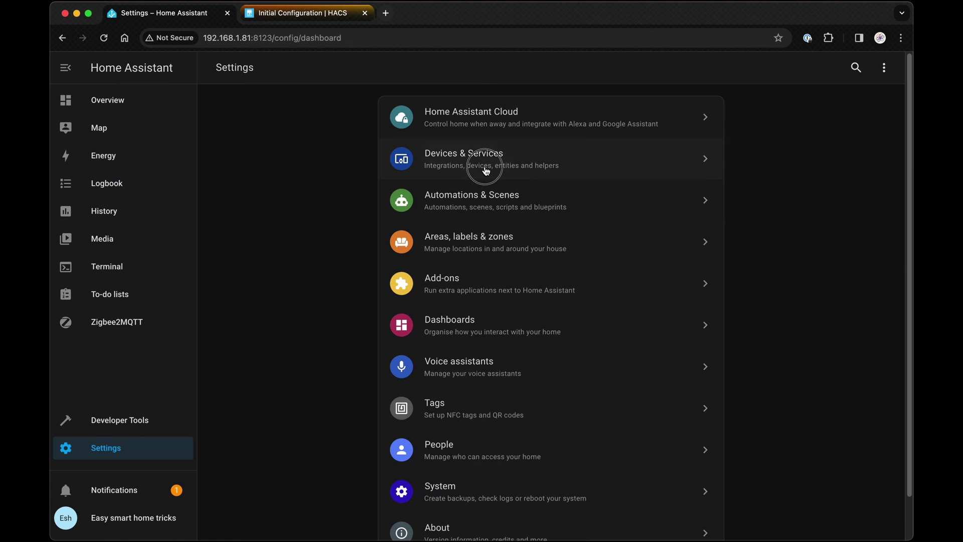
Add the HACS integration, ticking all three setup acknowledgements and submitting
click(490, 166)
click(823, 519)
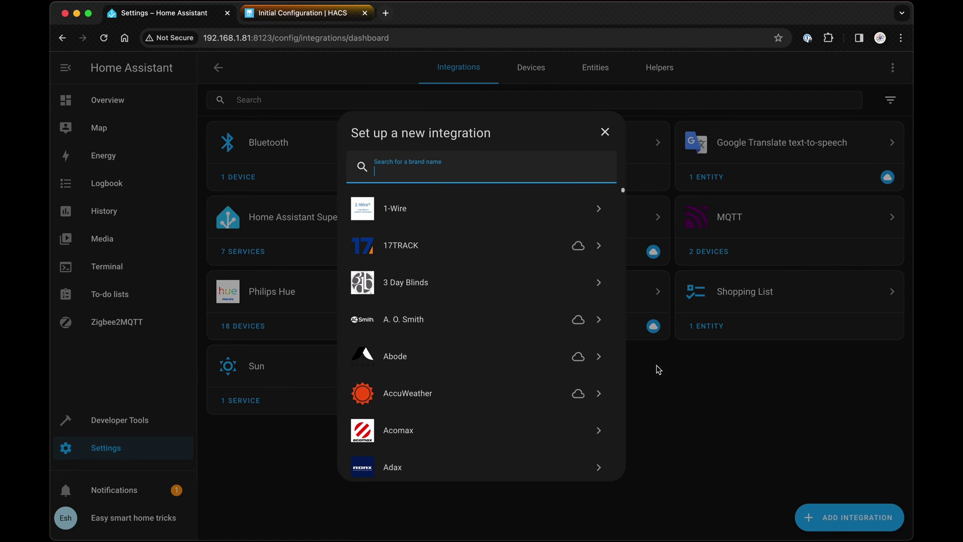
text(hacs)
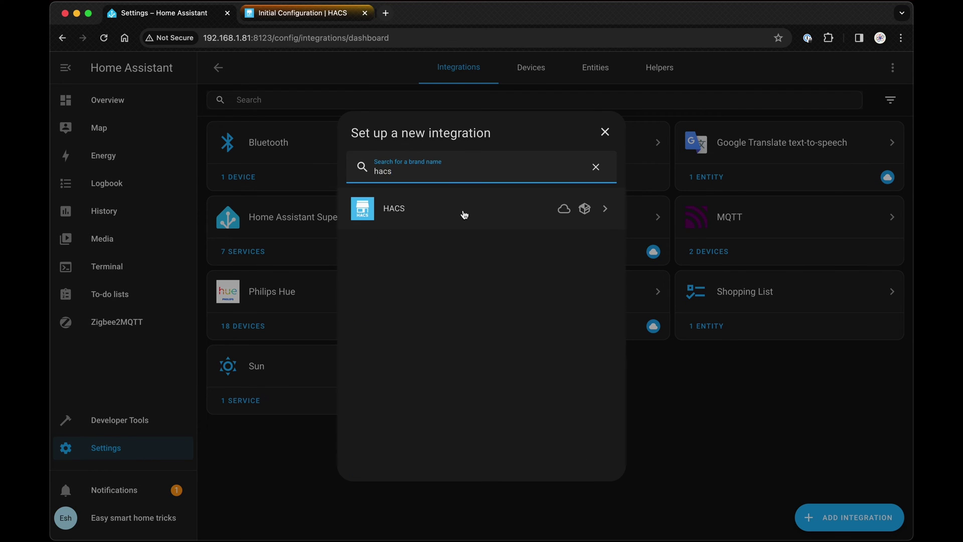
click(464, 215)
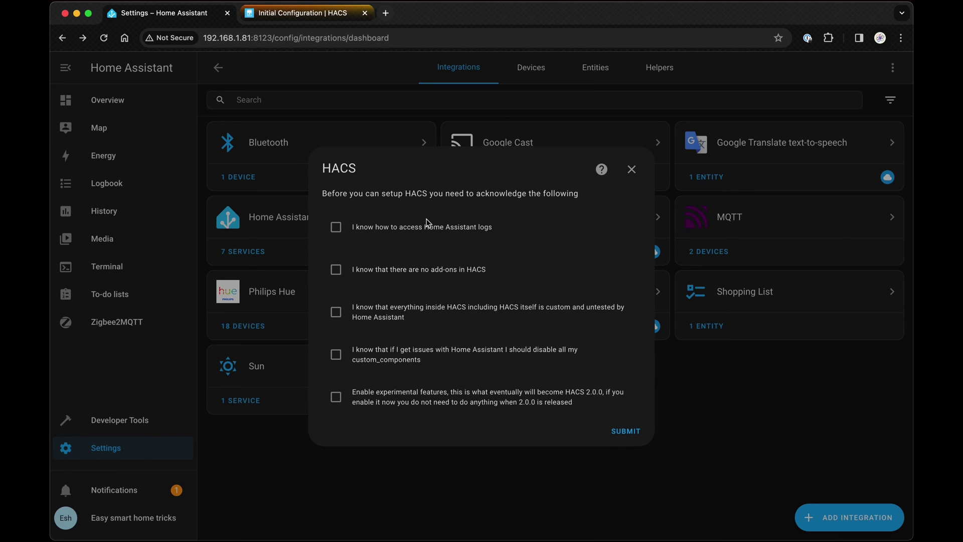
click(336, 270)
click(335, 312)
click(335, 355)
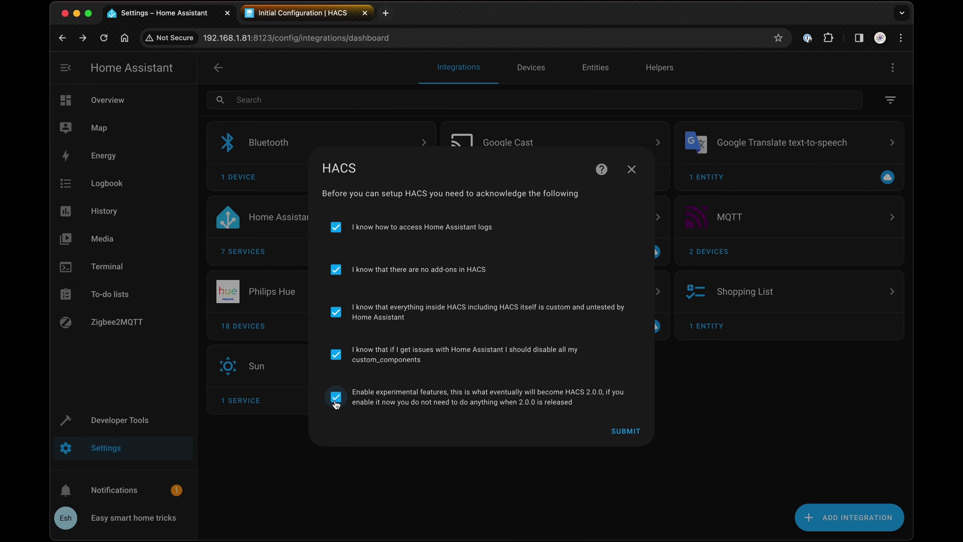
click(622, 431)
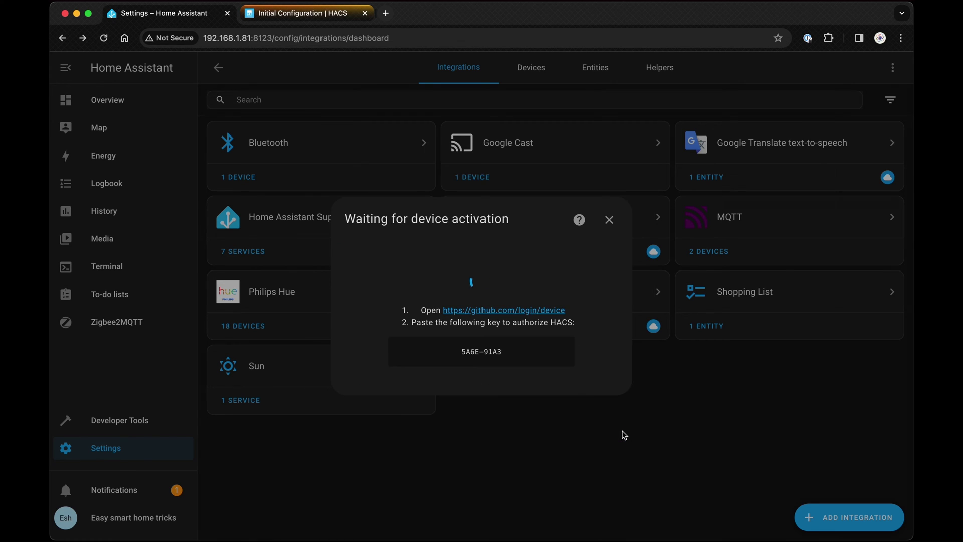
Enter the device activation code on GitHub and authorize HACS
click(503, 311)
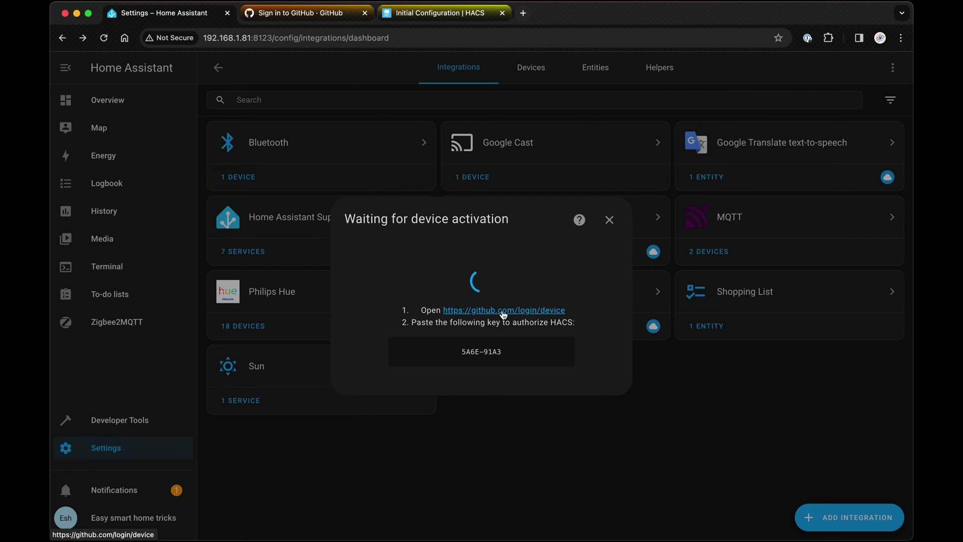
click(493, 352)
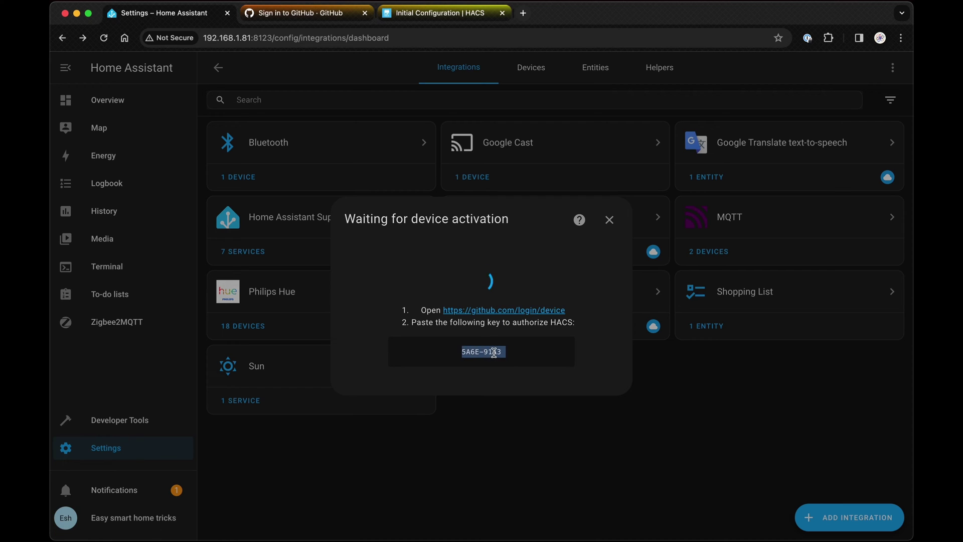
key(ctrl+Tab)
key(Return)
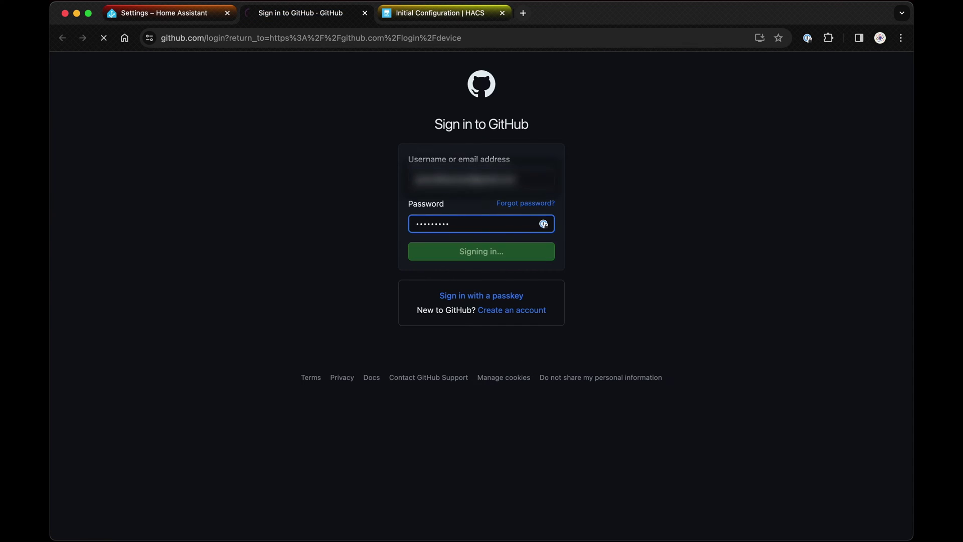
text(5A6E-91A3)
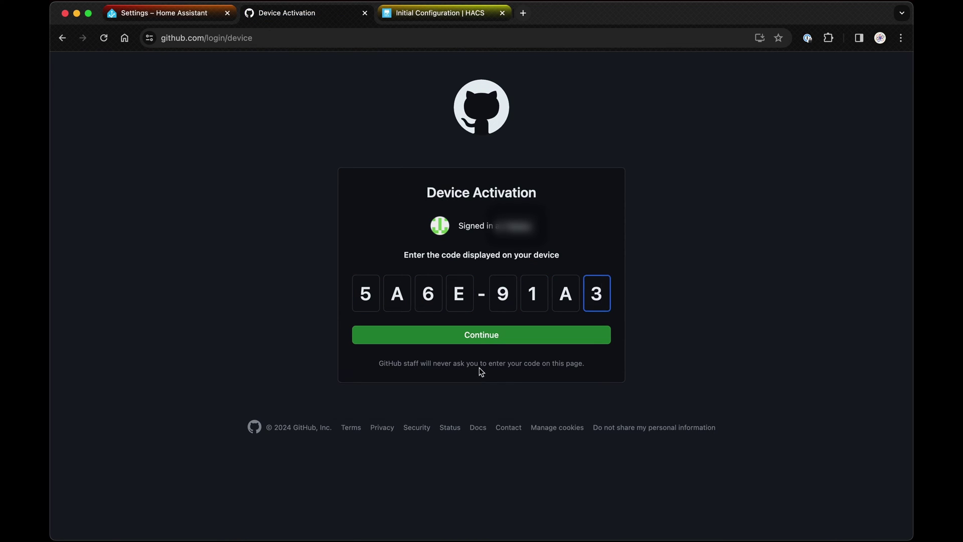
click(478, 337)
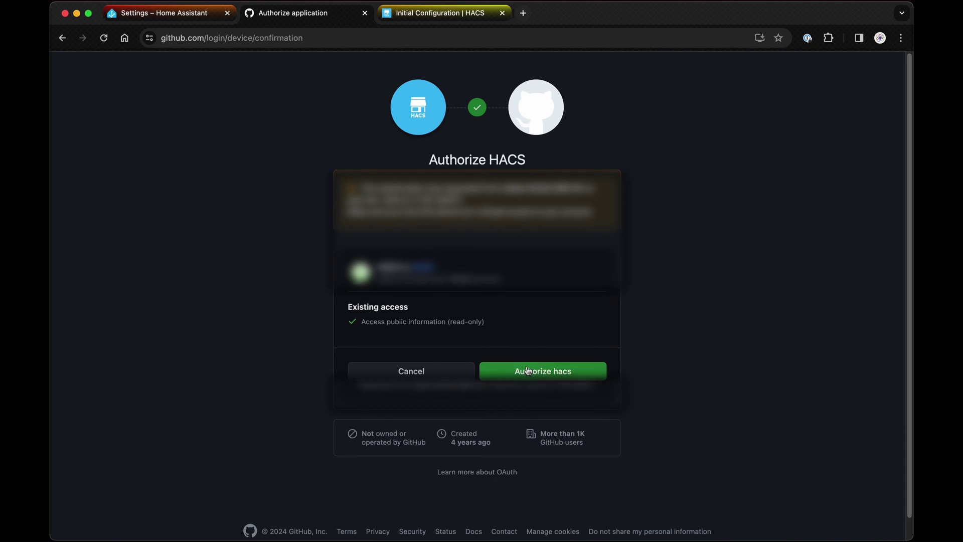
click(528, 371)
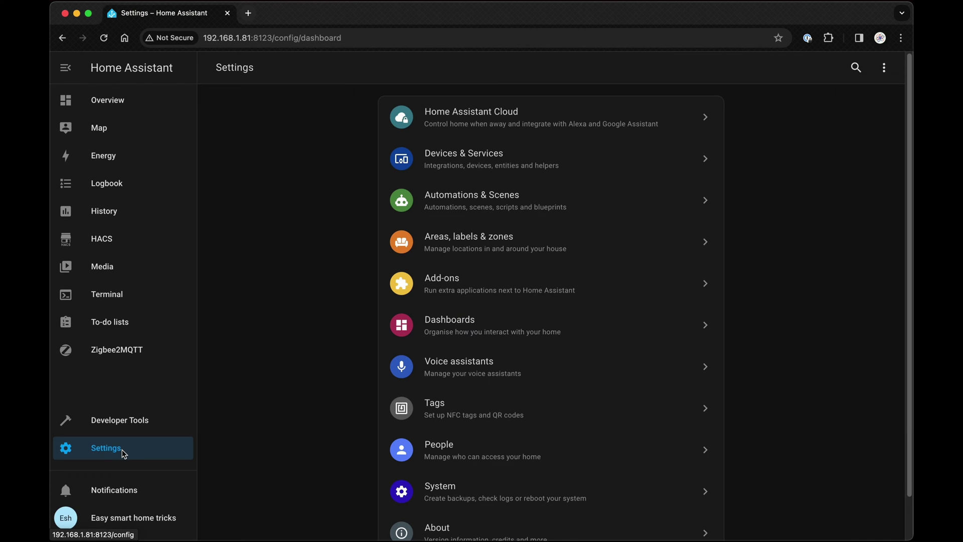
Download Philips Hue Play HDMI Sync Box from HACS via search 'sync b', then bring up the restart dialog
click(123, 239)
click(216, 100)
text(sync box)
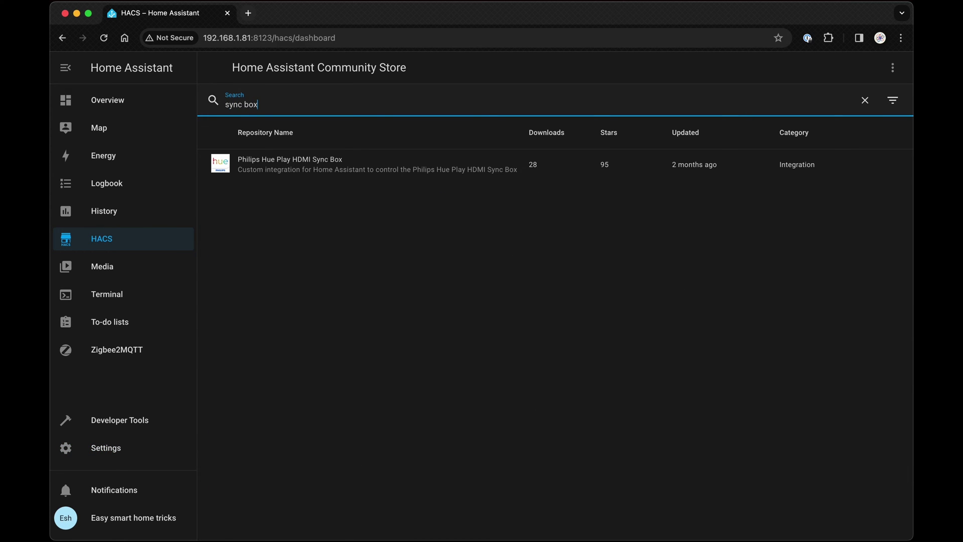
click(267, 168)
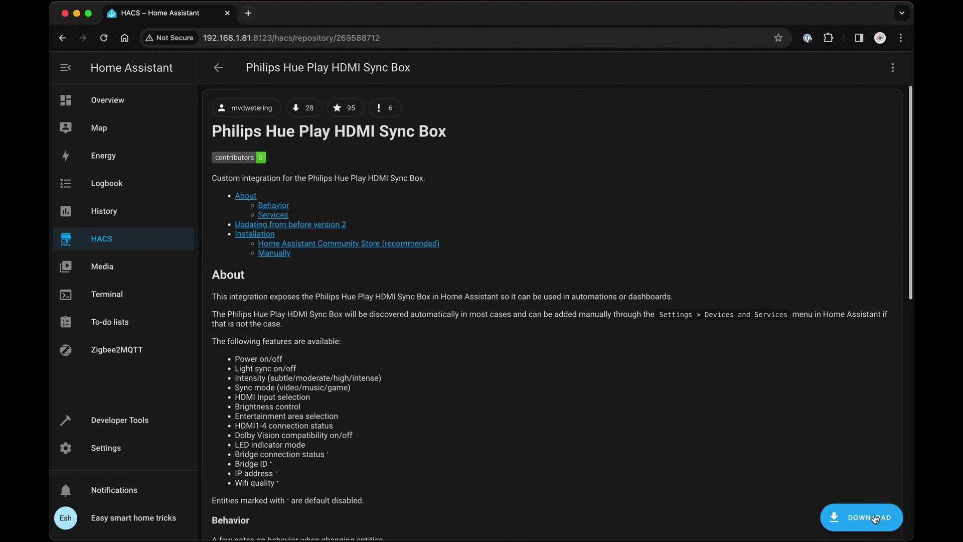
click(875, 519)
click(680, 361)
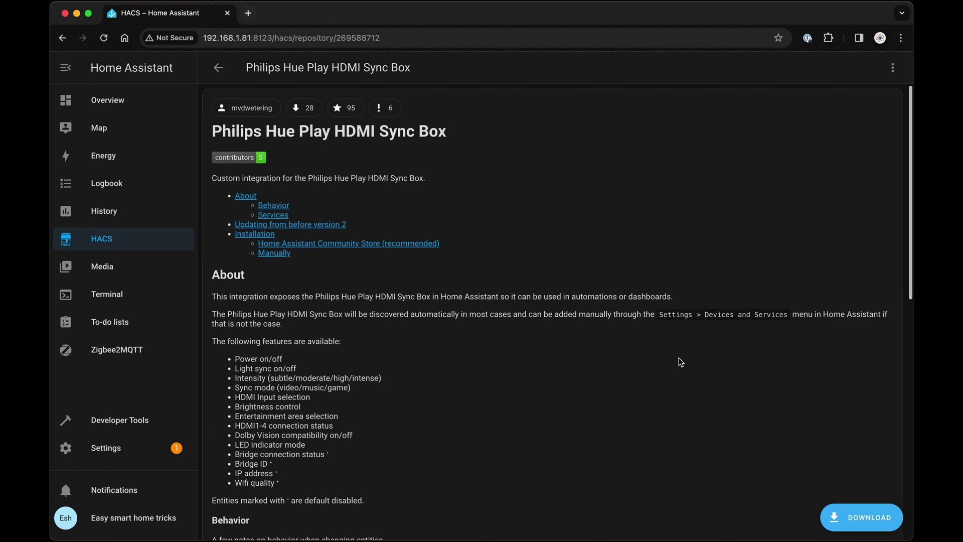
click(121, 420)
click(820, 255)
Return to Devices & Services, search integrations for 'sync', and close the search dialog
key(Escape)
click(106, 447)
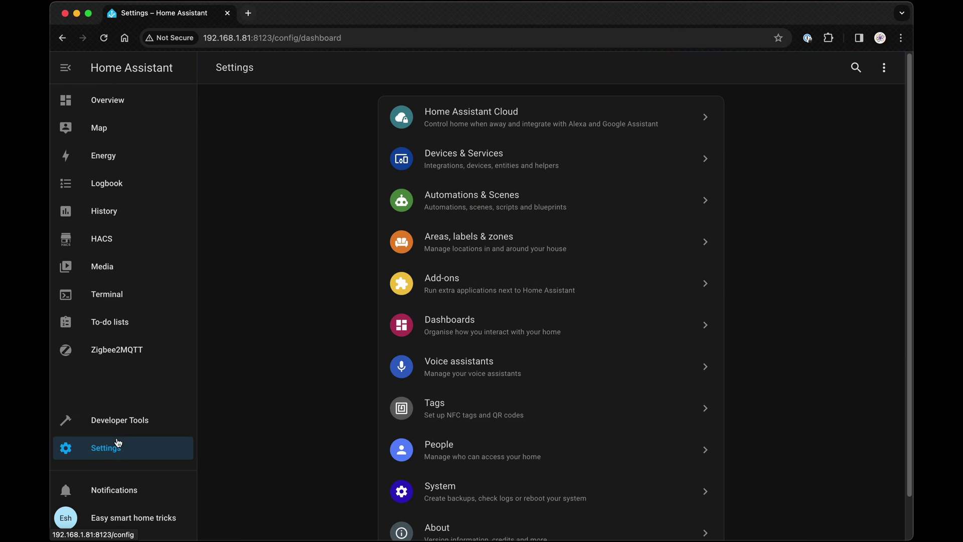
click(497, 165)
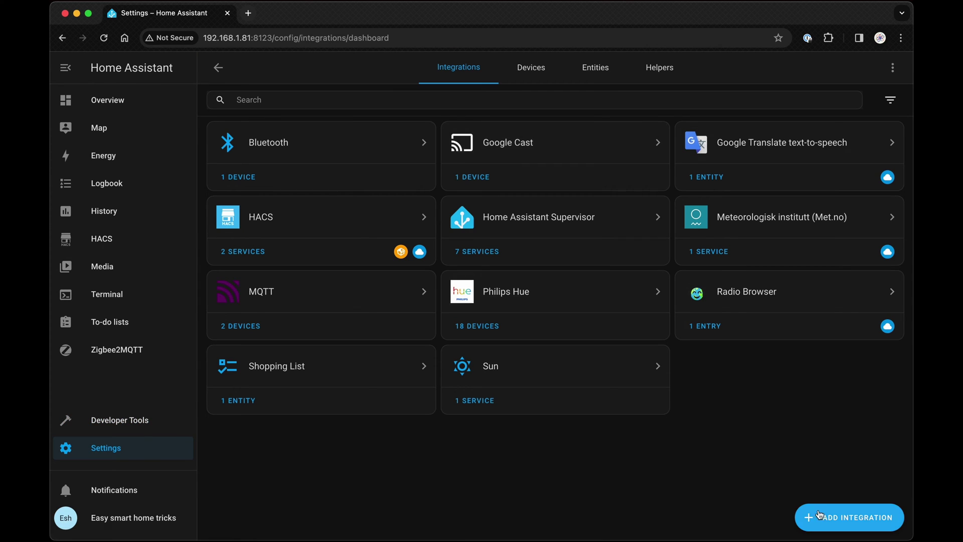
click(848, 517)
text(sync)
click(427, 347)
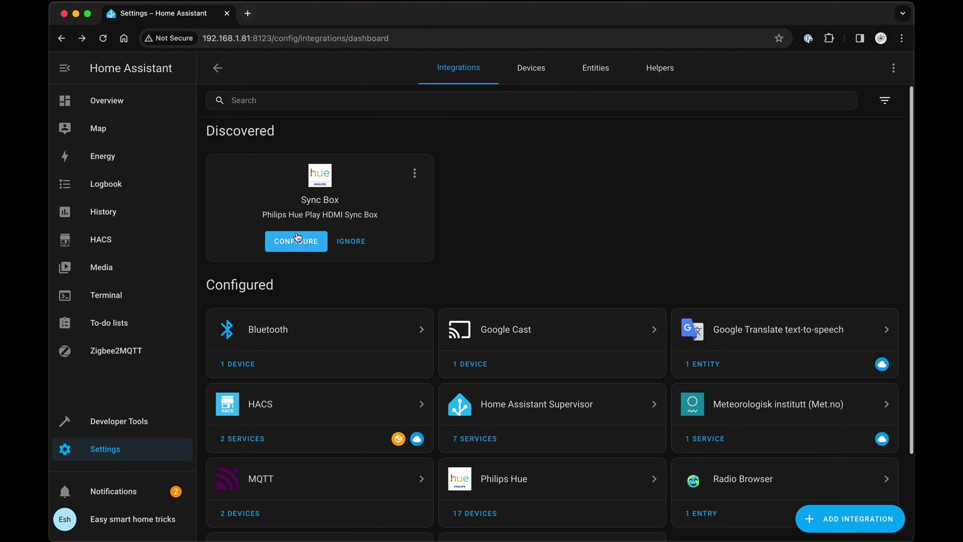
Configure the discovered Sync Box and assign it to the Living Room area
click(295, 243)
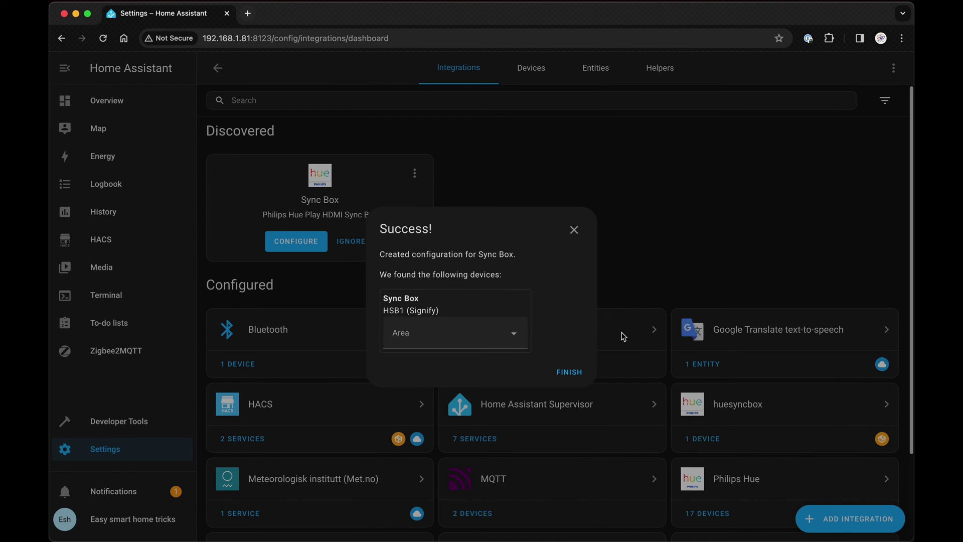
click(505, 344)
scroll(483, 443, down, 1)
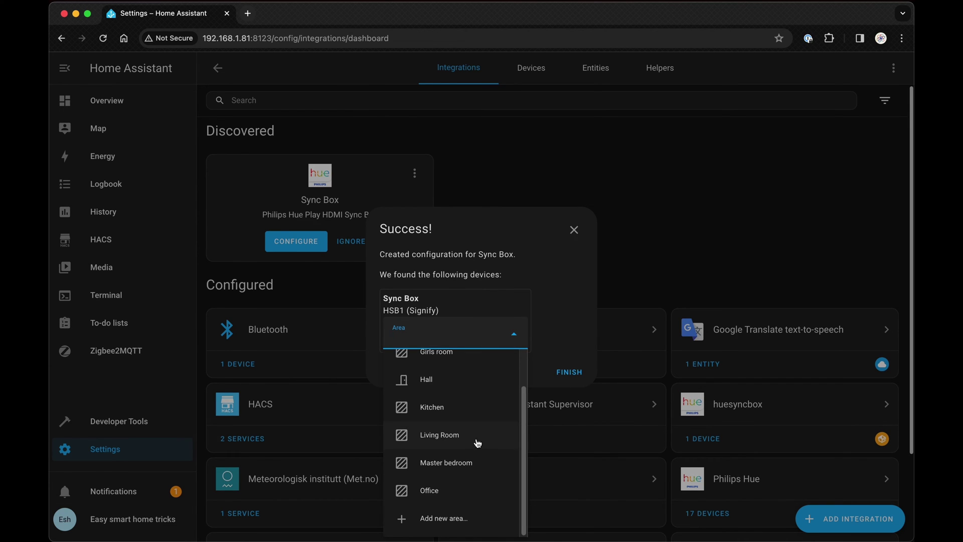
click(478, 435)
click(569, 372)
View the huesyncbox integration and Sync Box device, then open the Scenes list
click(769, 222)
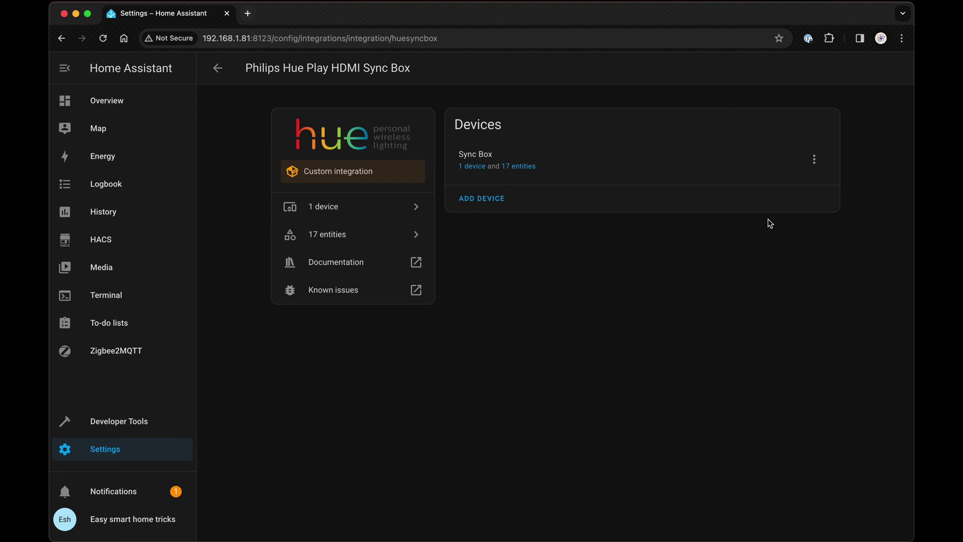
click(494, 171)
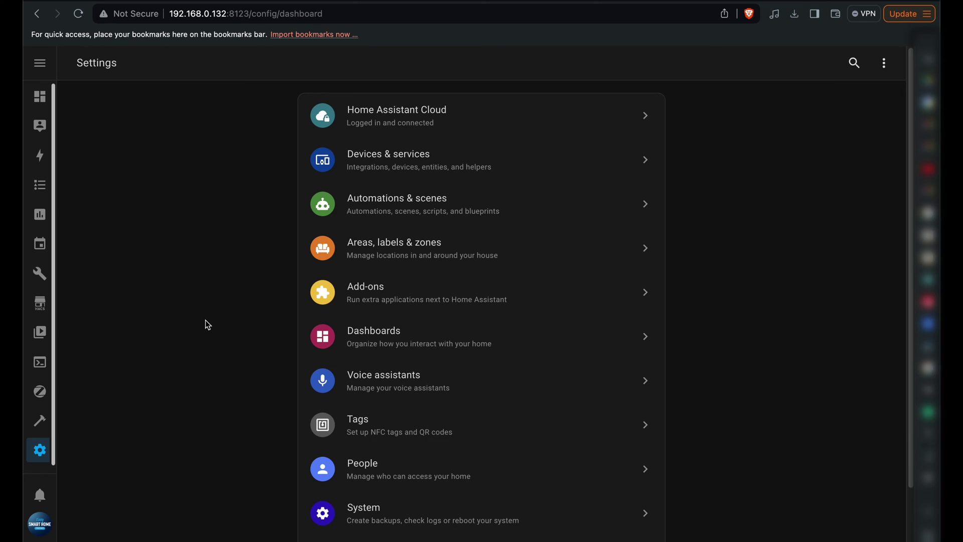
click(380, 217)
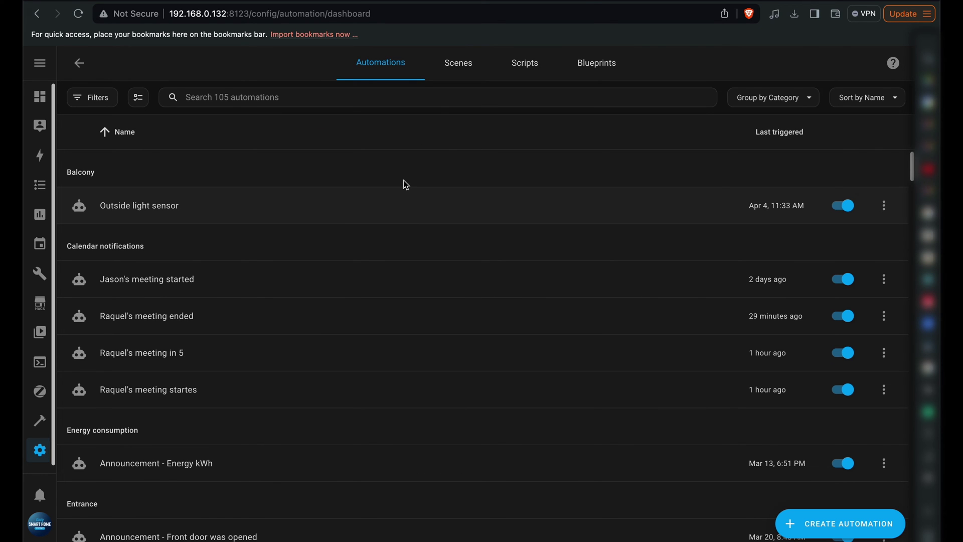
click(459, 78)
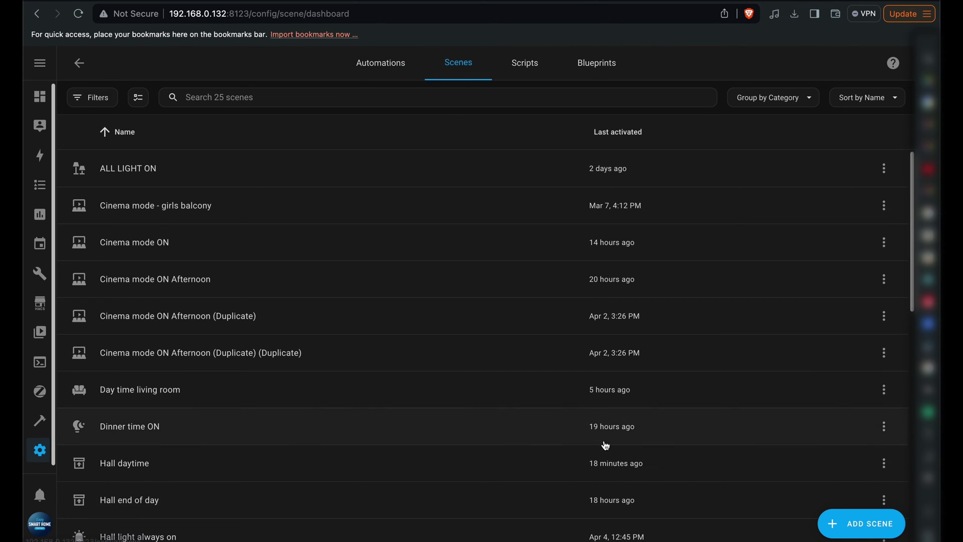
Create a scene named 'Light at night' with icon mdi:lamps in the Living Room area
click(847, 517)
click(256, 127)
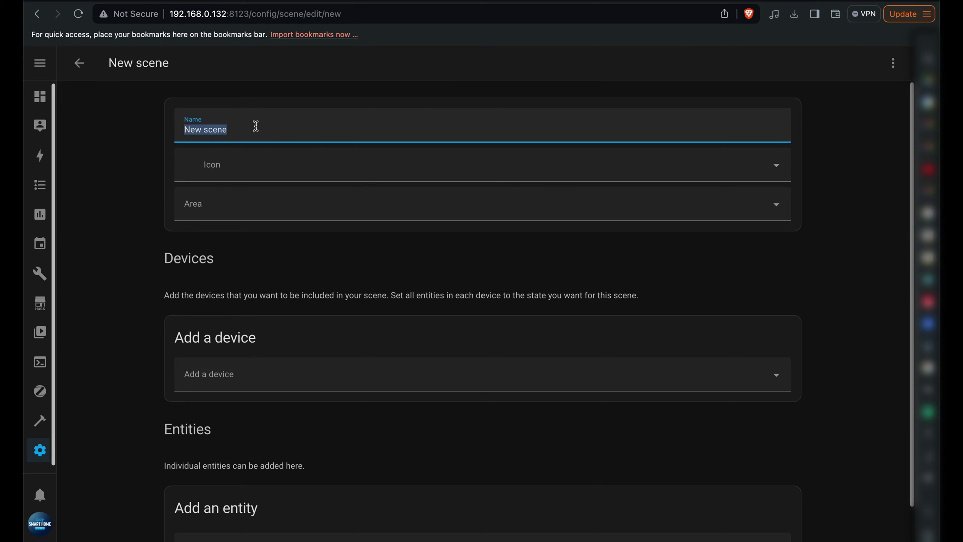
text(Light at night)
click(286, 164)
text(lights)
click(301, 339)
click(301, 203)
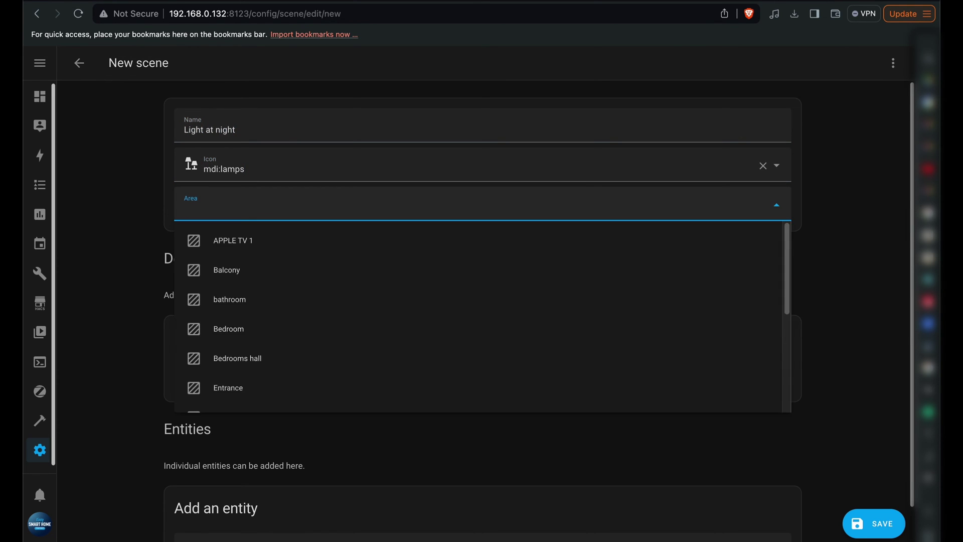
scroll(277, 301, down, 2)
click(278, 259)
Add the Wall left, Wall right, Strip and Lamp lights to the scene
scroll(277, 259, down, 1)
click(226, 497)
text(wall l)
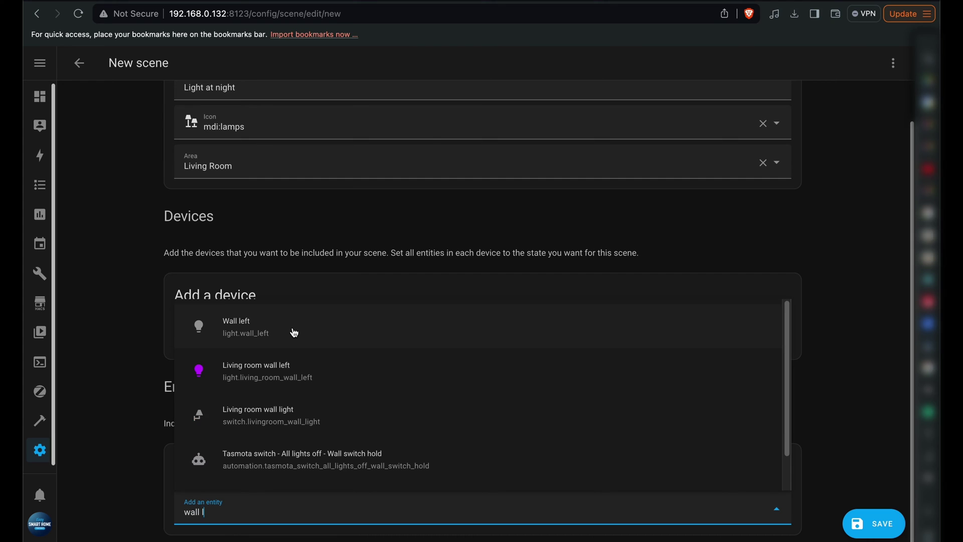
click(295, 333)
text(wall l)
key(BackSpace)
text(r)
click(239, 376)
text(strip)
click(226, 322)
text(lamp)
click(255, 325)
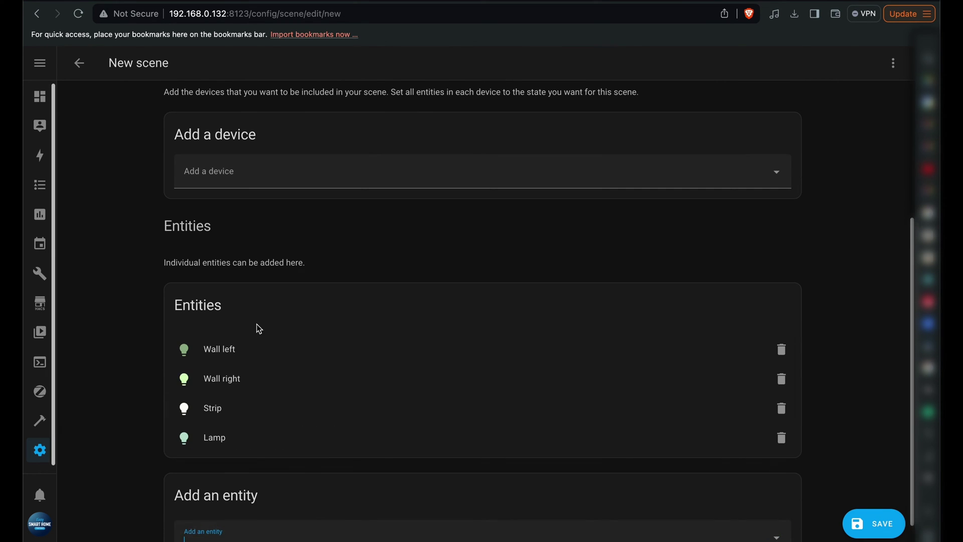
Add the Balcony, TV left, TV right and Living room main lights to the scene
scroll(223, 512, down, 2)
text(balc)
click(273, 326)
text(tv l)
click(261, 333)
text(tv r)
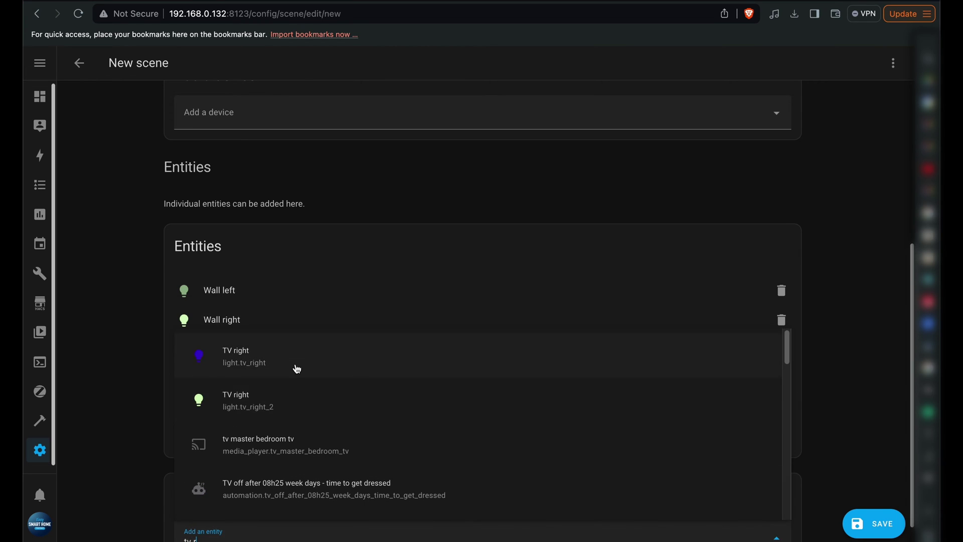
click(294, 368)
text(living)
click(482, 437)
Colour the lights: Wall left and right blue, Strip red, Lamp orange, Balcony purple
scroll(293, 462, down, 1)
click(220, 201)
click(414, 202)
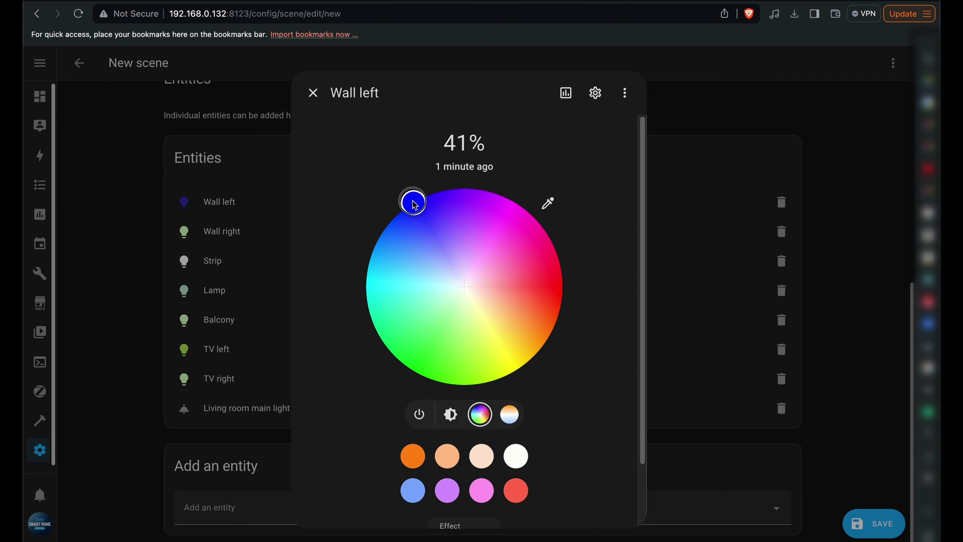
click(219, 232)
click(416, 206)
click(213, 261)
click(563, 281)
click(215, 291)
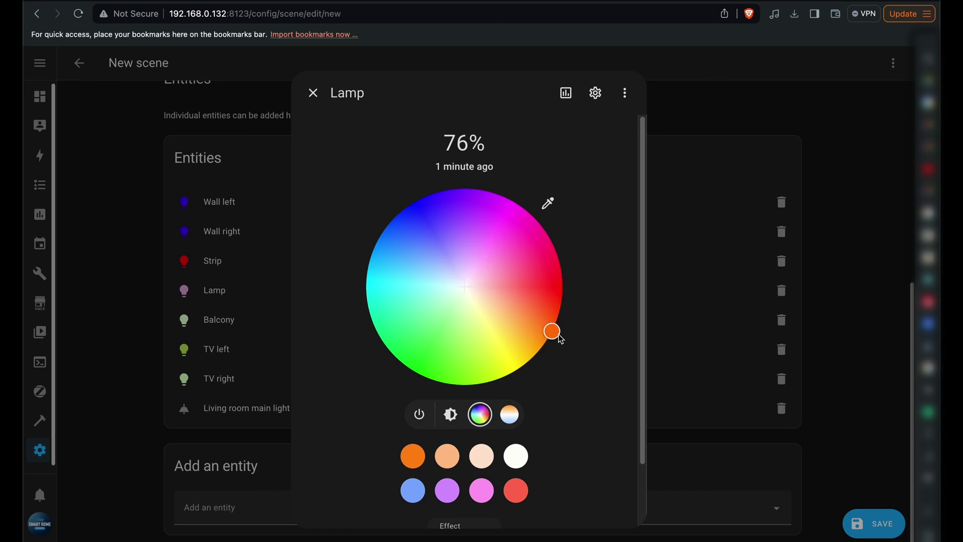
click(550, 331)
click(219, 320)
click(469, 191)
click(217, 349)
click(218, 379)
click(246, 408)
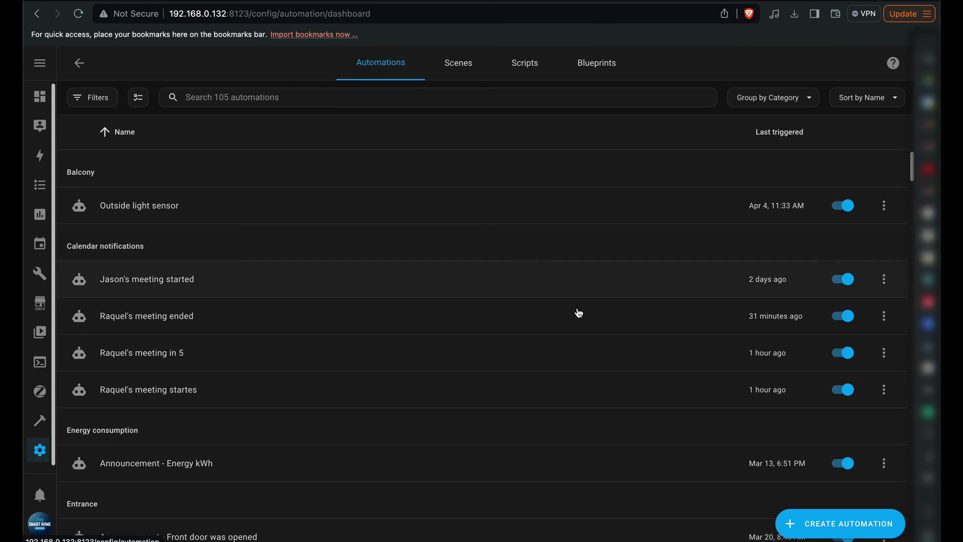
Create a new automation with a state trigger firing when APPLE TV 1 becomes Paused
click(830, 517)
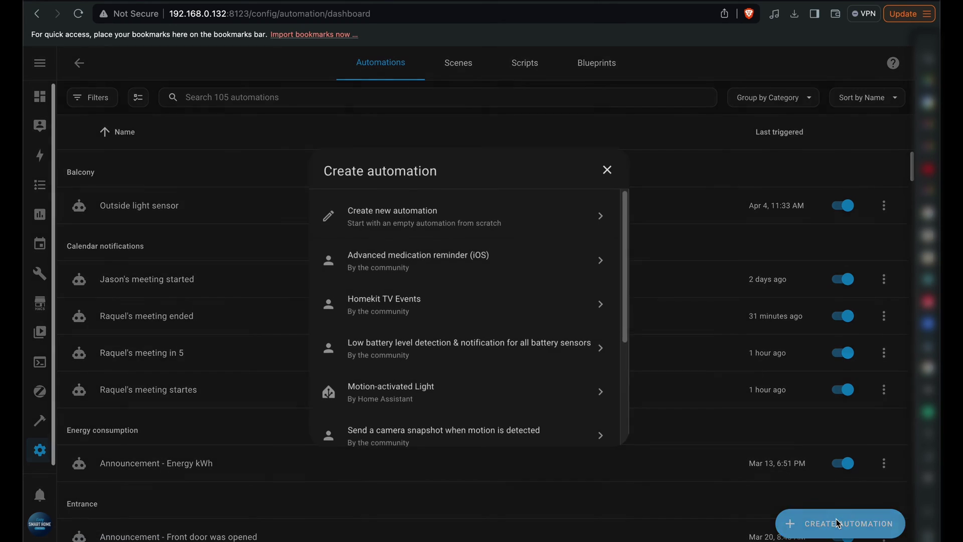
click(460, 220)
click(244, 160)
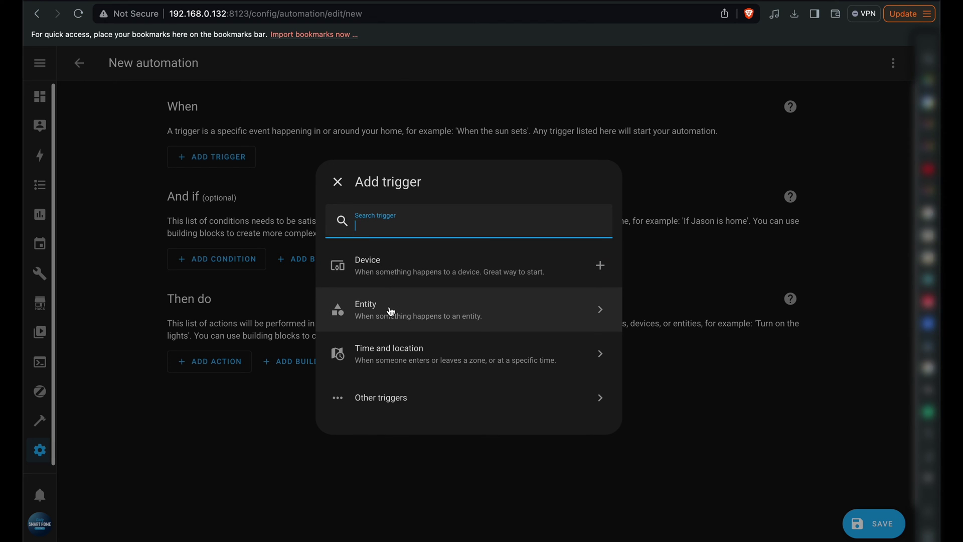
click(393, 307)
click(409, 320)
click(340, 204)
text(app)
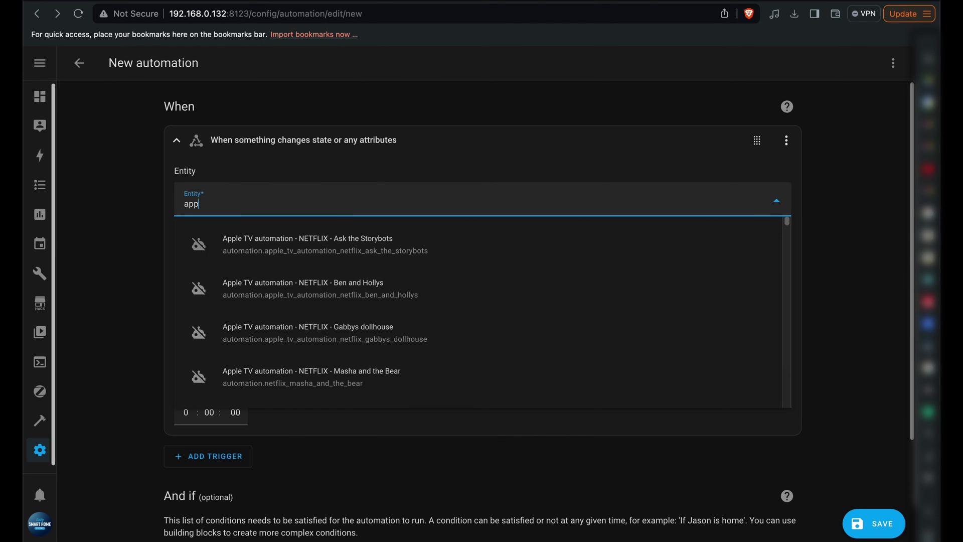
text(le tv 1)
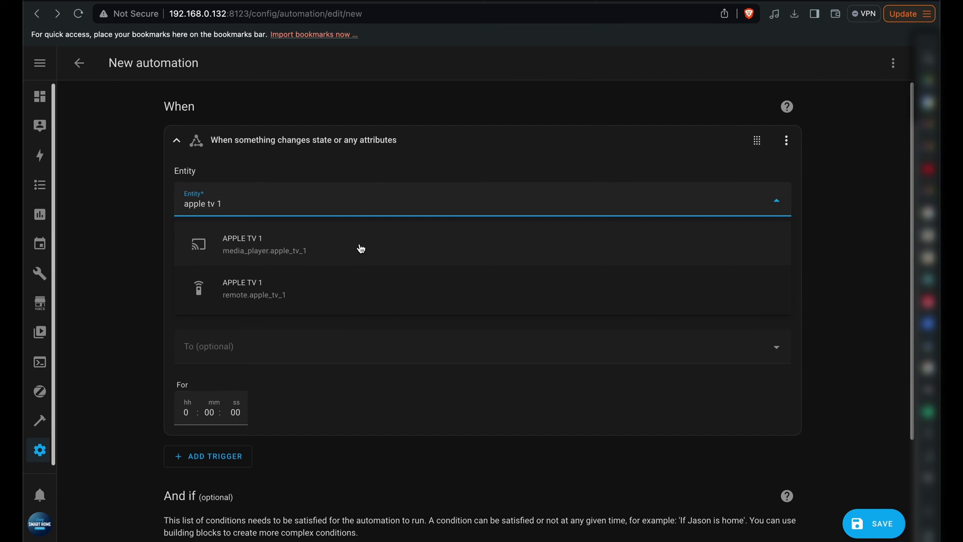
click(359, 244)
click(275, 384)
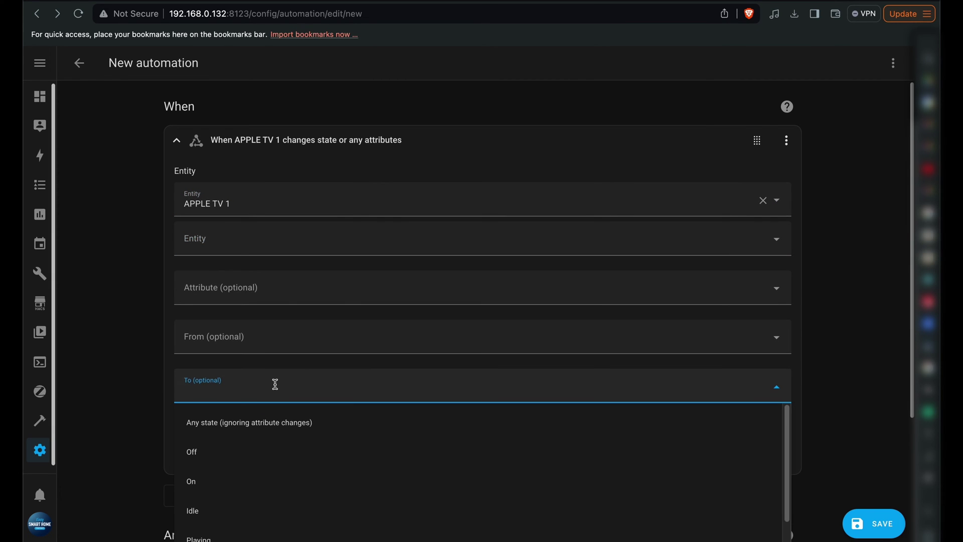
text(pa)
click(279, 424)
Add a time condition from 21:00 to 02:00, ticking the weekdays starting with Sunday
scroll(252, 450, down, 4)
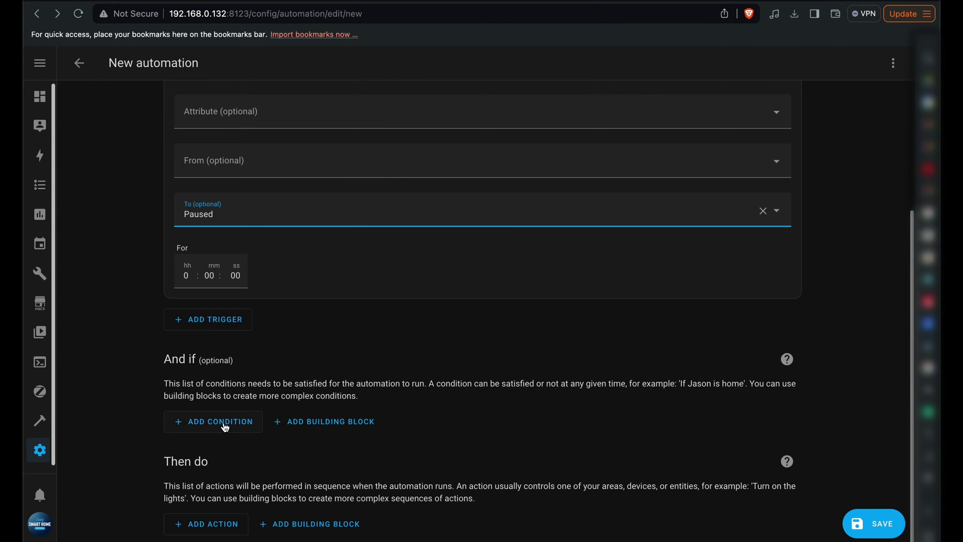
click(222, 421)
click(351, 336)
click(321, 295)
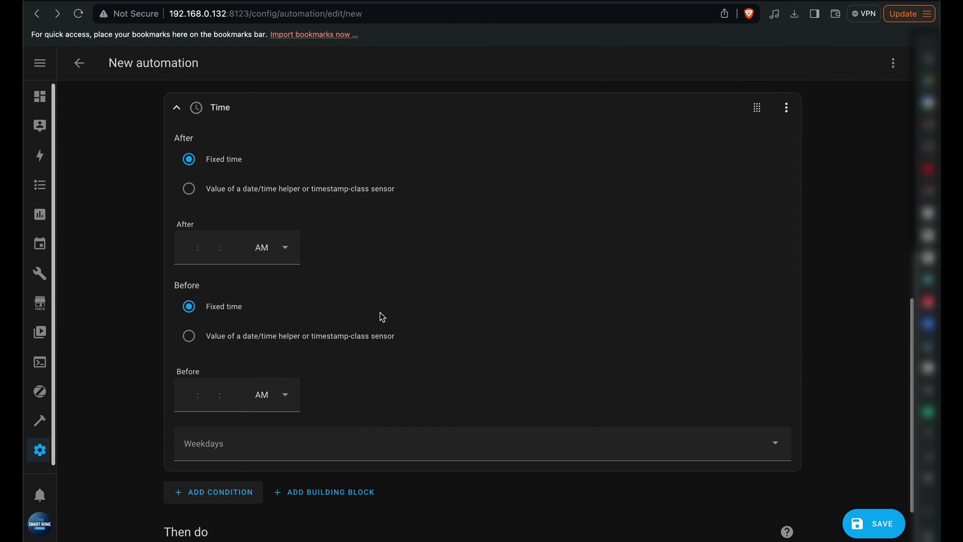
click(186, 248)
text(21)
click(286, 445)
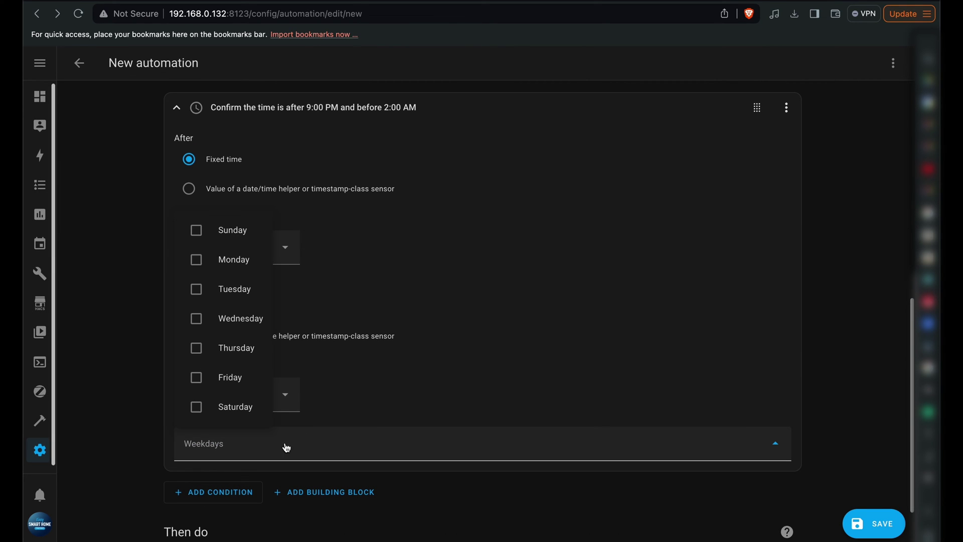
click(196, 230)
click(196, 260)
click(197, 289)
click(196, 318)
Tick Thursday, Friday and Saturday in the time condition's weekdays
click(196, 348)
click(196, 378)
click(196, 407)
scroll(224, 502, down, 2)
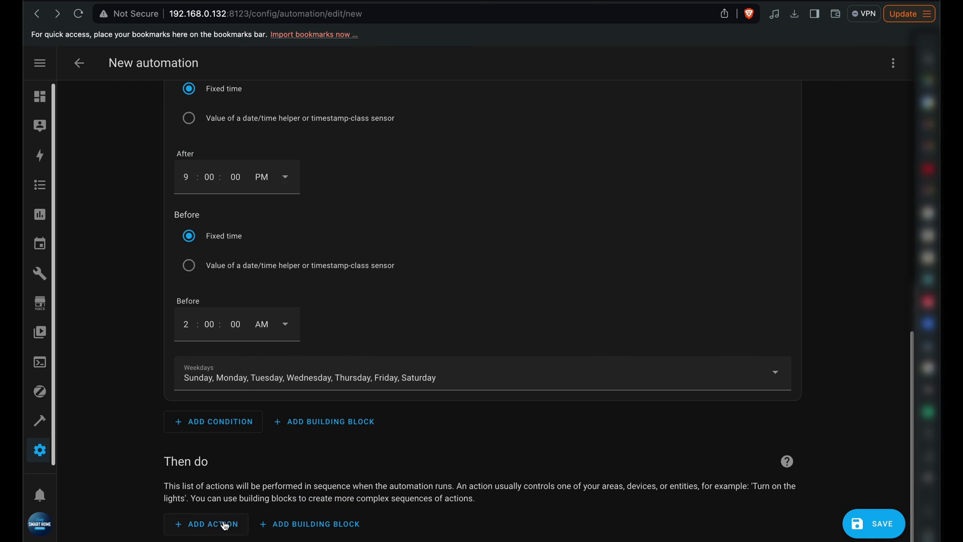
Add a switch turn-off action targeting Sync Box Light Sync
click(223, 522)
scroll(417, 402, down, 3)
click(396, 300)
click(395, 300)
click(688, 446)
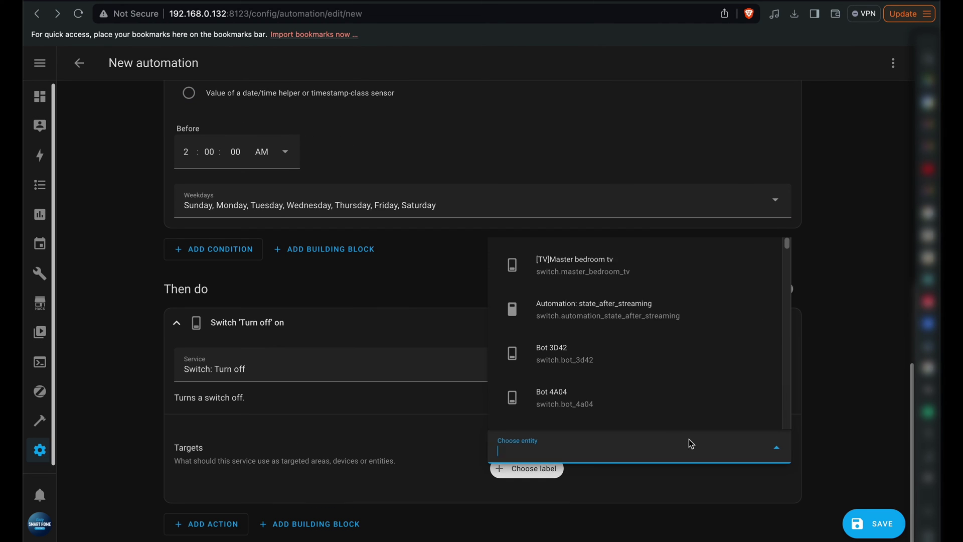
text(sync box)
click(663, 404)
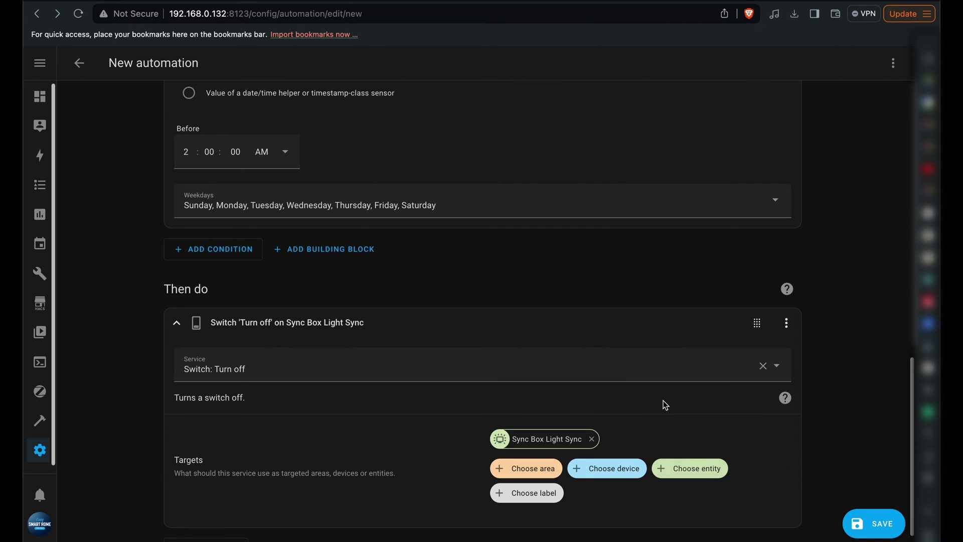
Add a 1-second delay after the switch-off
scroll(665, 405, down, 1)
click(224, 524)
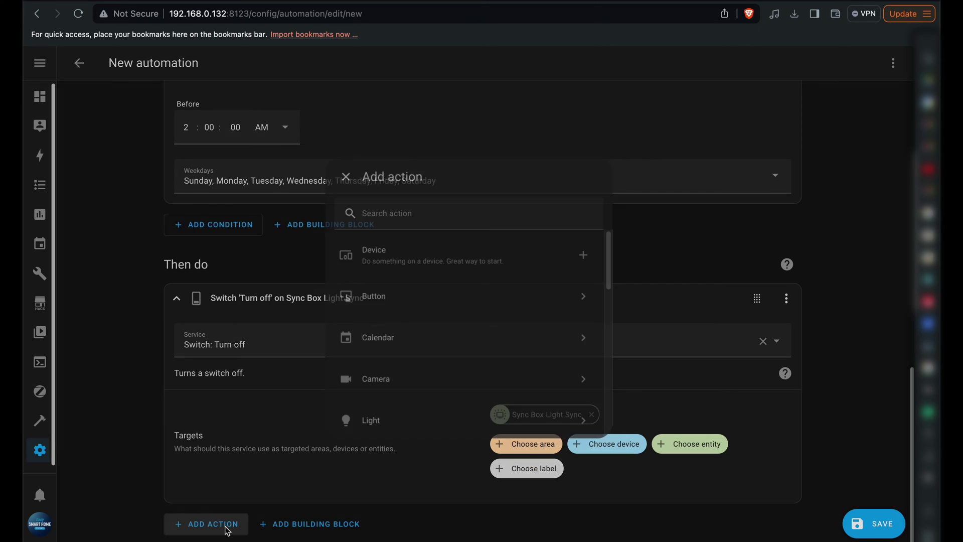
text(delay)
click(428, 260)
click(239, 476)
text(1)
Add a scene action activating the Light at night scene
click(204, 524)
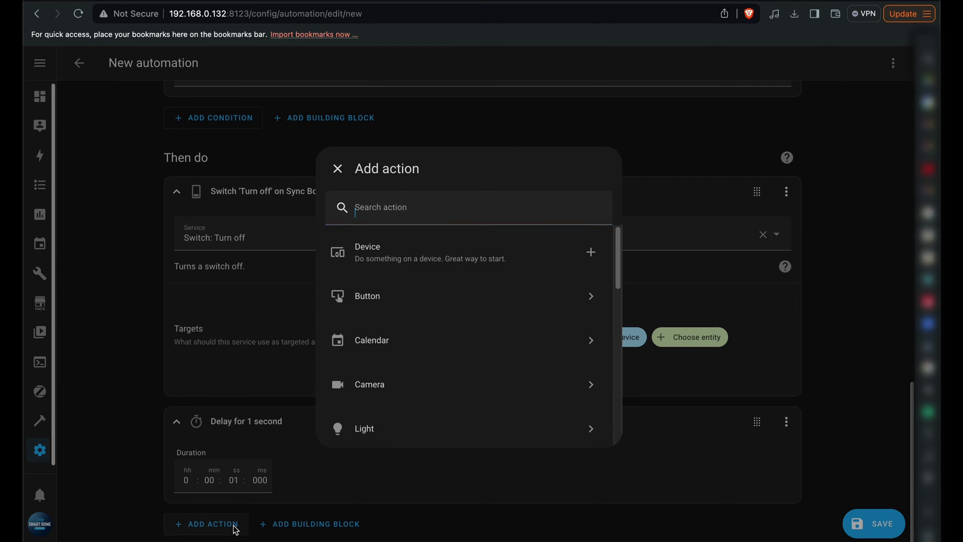
scroll(423, 333, down, 10)
scroll(402, 321, up, 4)
click(379, 309)
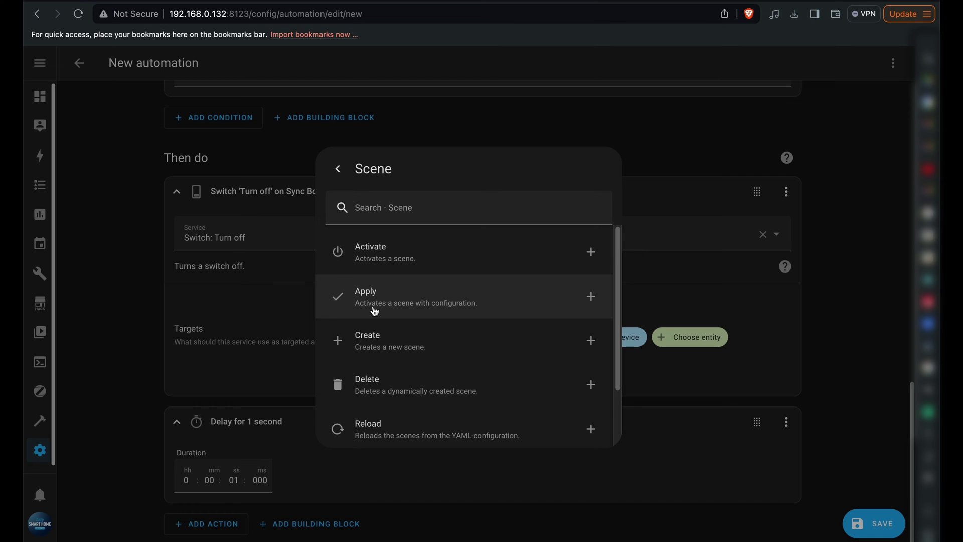
click(432, 261)
click(316, 476)
text(lig)
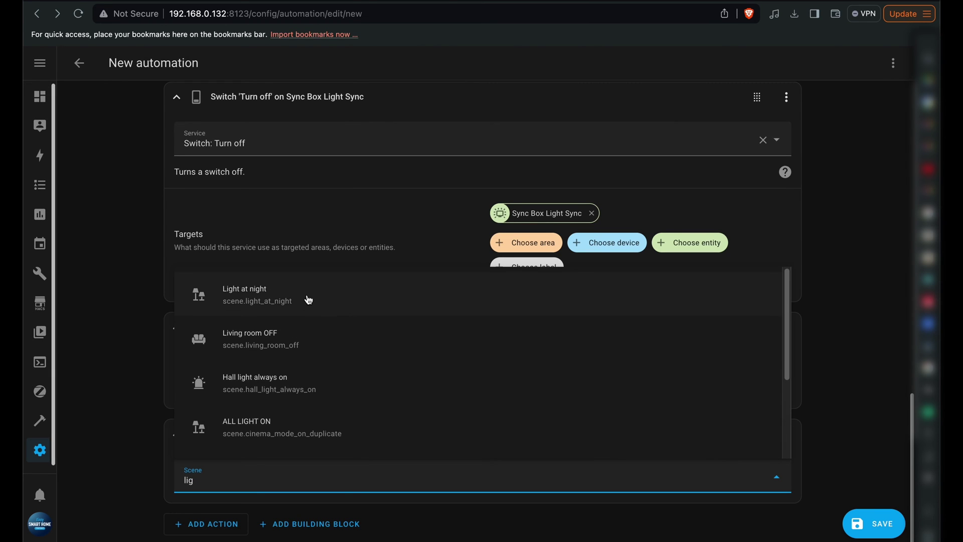
click(354, 304)
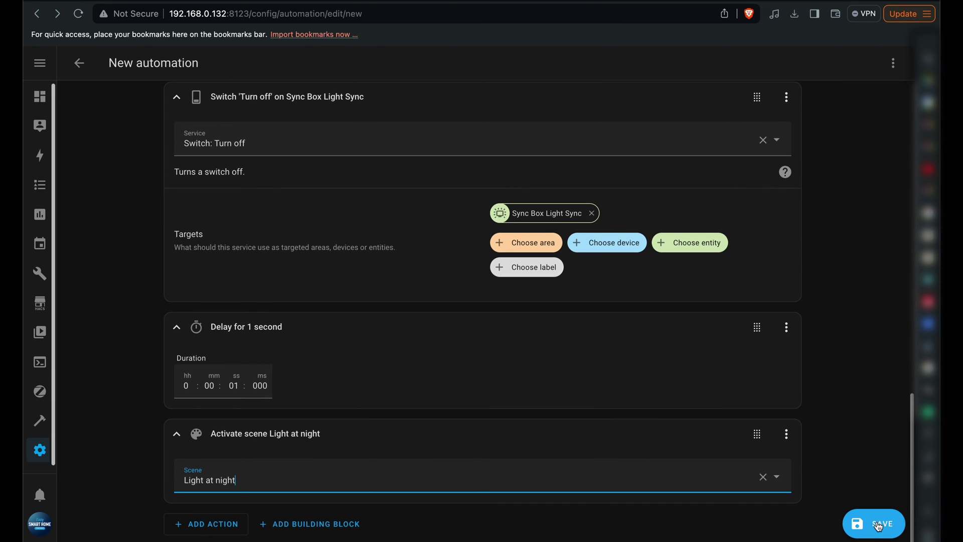
Save the automation as 'Movies Paused - Sync box off'
click(879, 526)
text(Movies Paused - Sync box off)
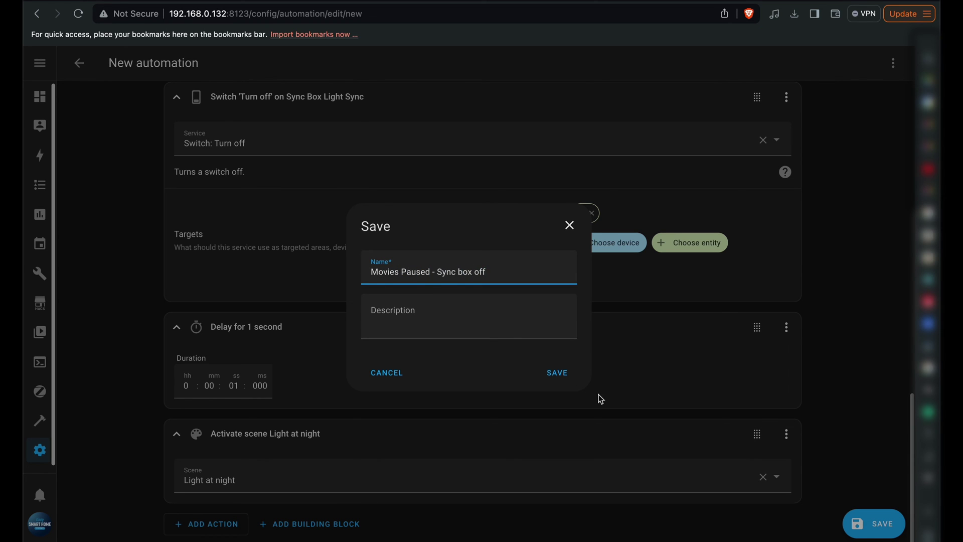
click(557, 376)
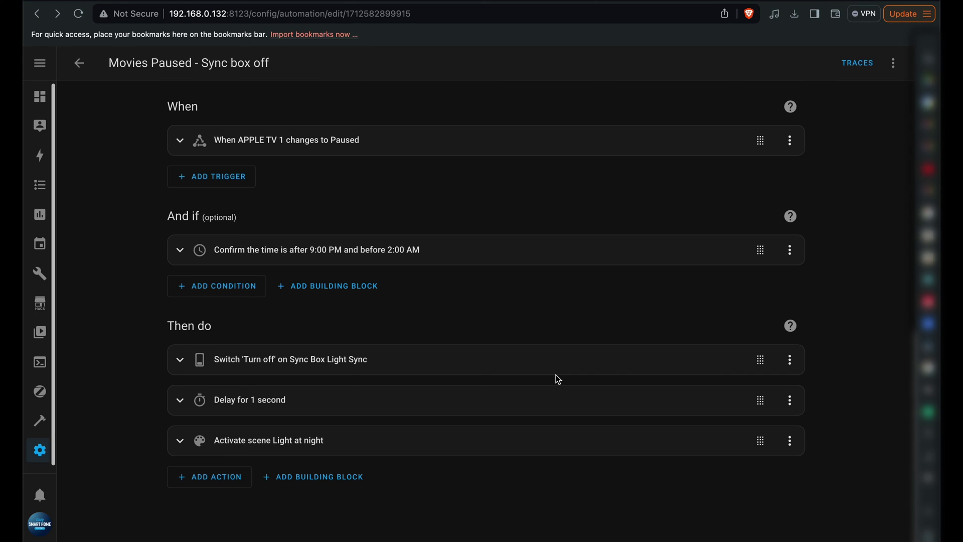
Start a new blank automation from the automations list
click(79, 62)
click(823, 524)
click(361, 214)
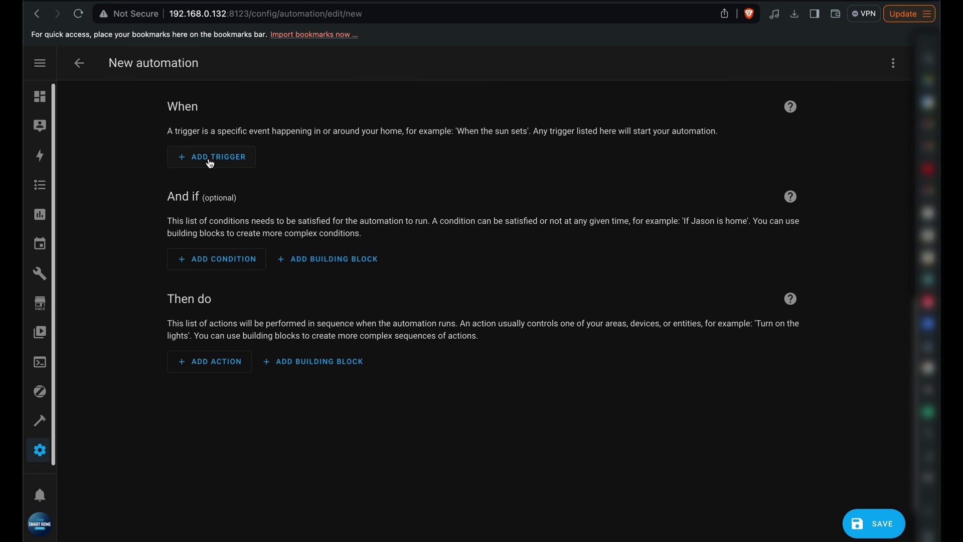
Add an entity trigger firing when APPLE TV 1 changes to Idle
click(211, 157)
click(388, 311)
click(352, 199)
text(apple t)
click(258, 324)
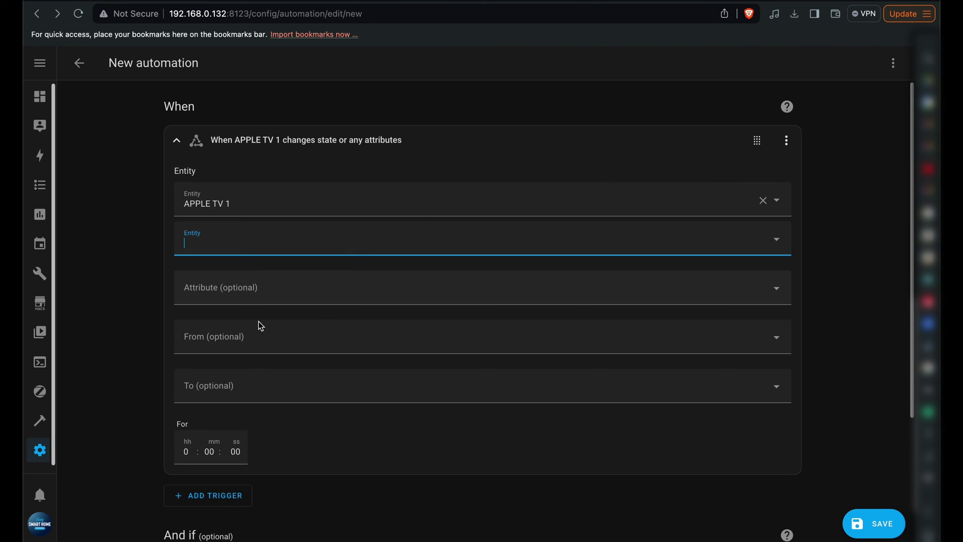
click(257, 386)
text(id)
click(258, 423)
Add a time-of-day condition starting at 9:00 PM
scroll(257, 413, down, 4)
click(213, 421)
click(366, 337)
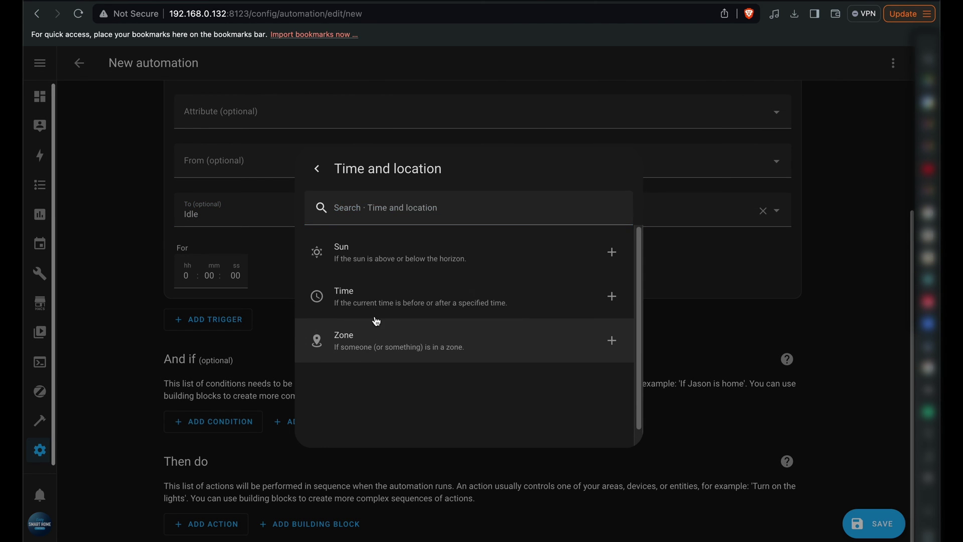
click(382, 298)
click(271, 176)
click(251, 257)
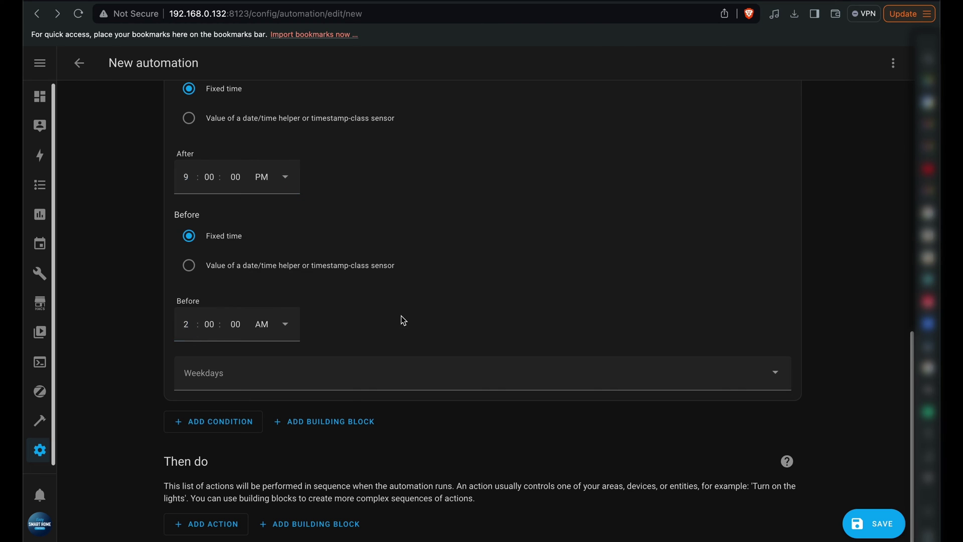
Tick all seven weekdays, Sunday through Saturday, in the time condition
click(313, 376)
click(196, 157)
click(196, 187)
click(195, 217)
click(196, 248)
click(195, 277)
click(196, 307)
click(196, 336)
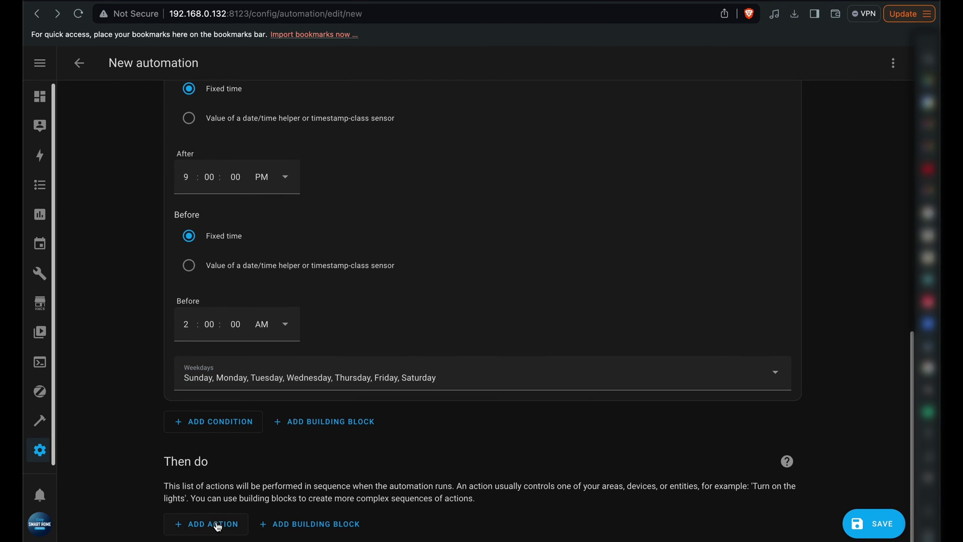
Add a switch turn-off action targeting Sync Box Light Sync
click(218, 525)
scroll(475, 285, down, 6)
click(386, 388)
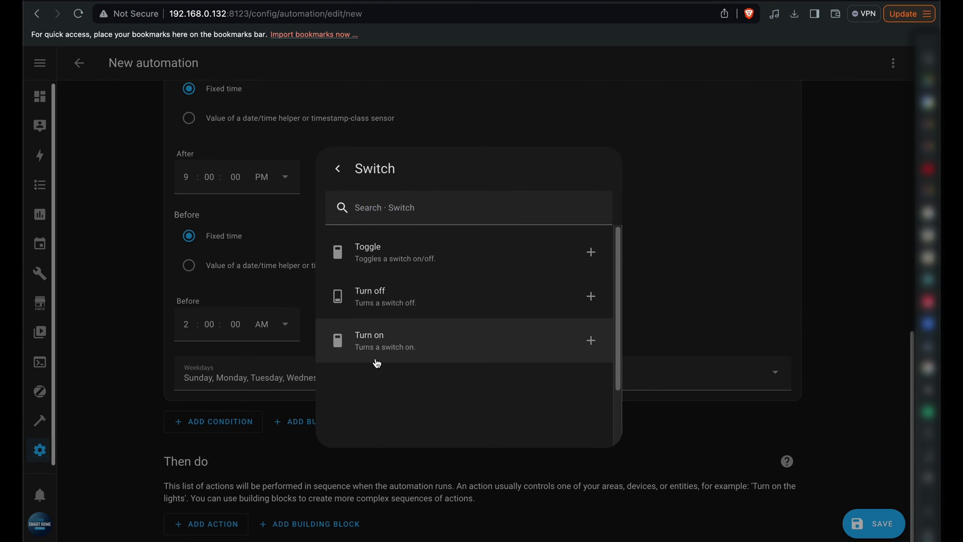
click(381, 296)
click(684, 445)
text(sync box)
click(626, 361)
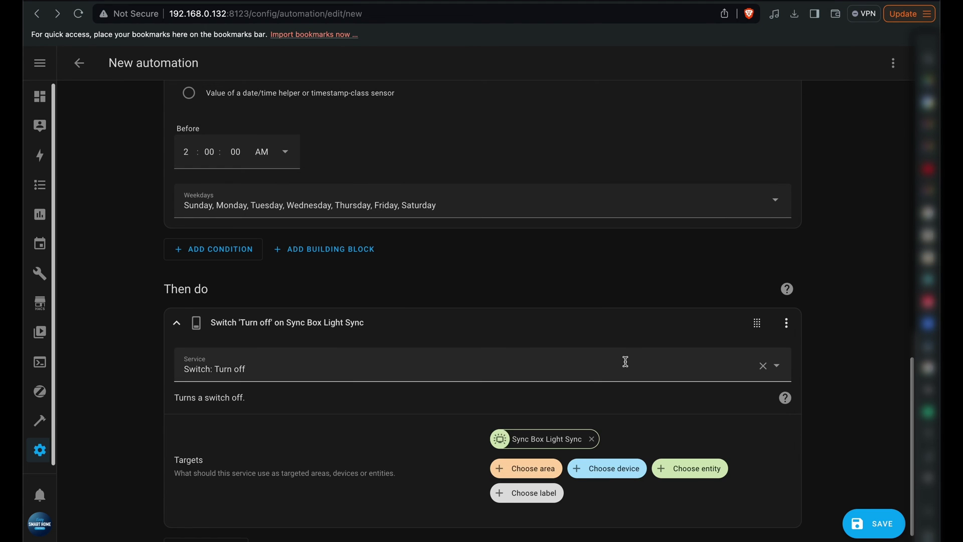
Add a 1-second delay step after the switch-off
scroll(626, 362, down, 1)
click(221, 523)
text(delay)
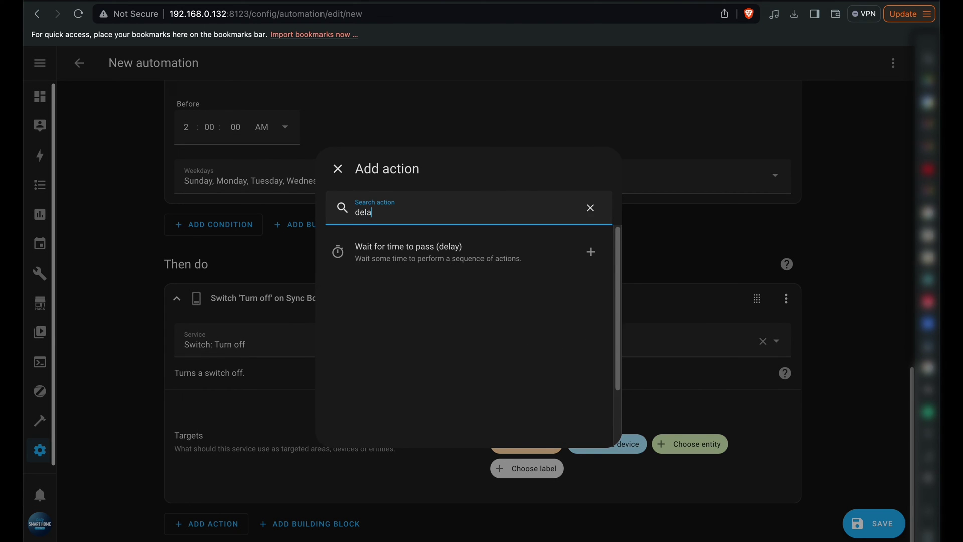
click(431, 255)
Add a scene action activating Light at night
click(234, 525)
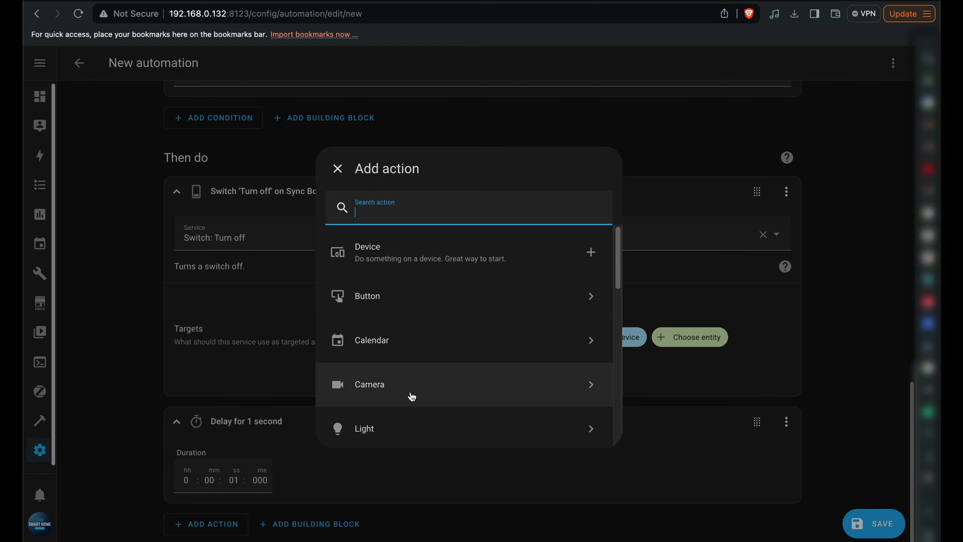
scroll(408, 394, down, 5)
scroll(397, 307, up, 2)
click(386, 271)
click(386, 273)
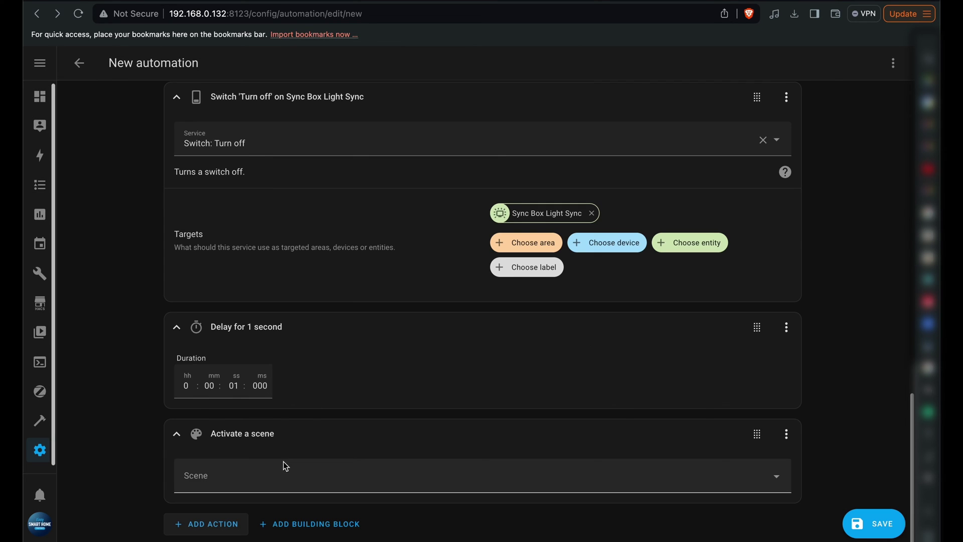
text(light)
click(291, 305)
Save the automation as 'Movies Idle - Sync box off'
click(873, 523)
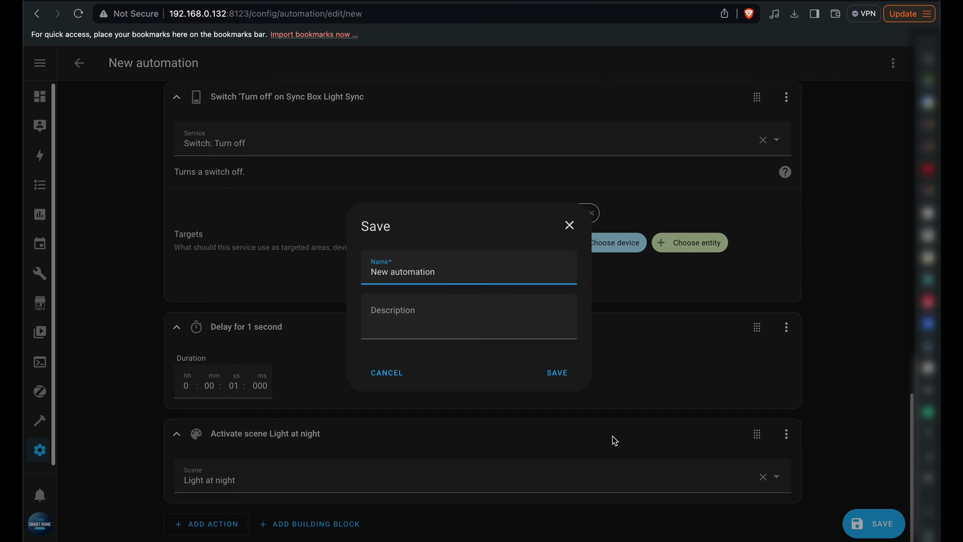
text(off)
click(562, 376)
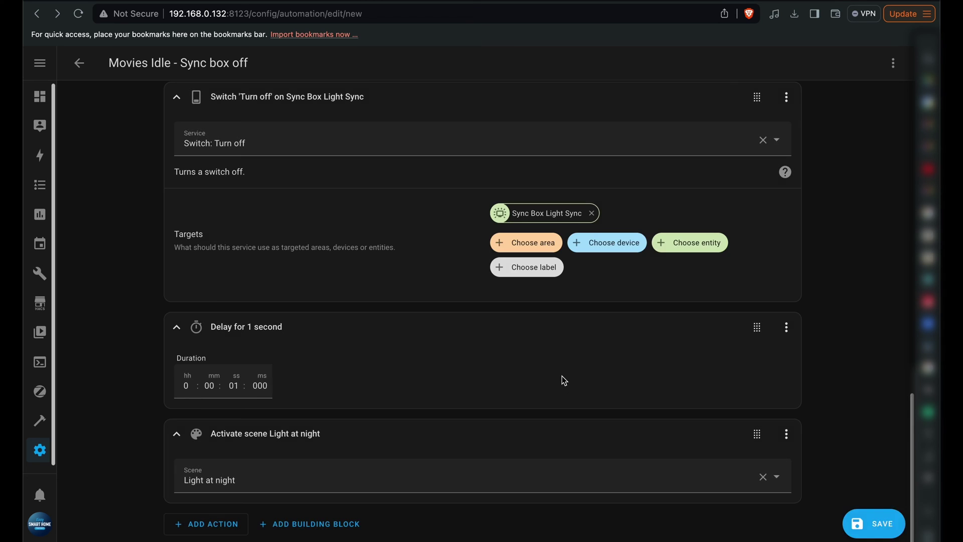
Start another blank automation from the automations list
click(80, 64)
click(810, 525)
click(404, 228)
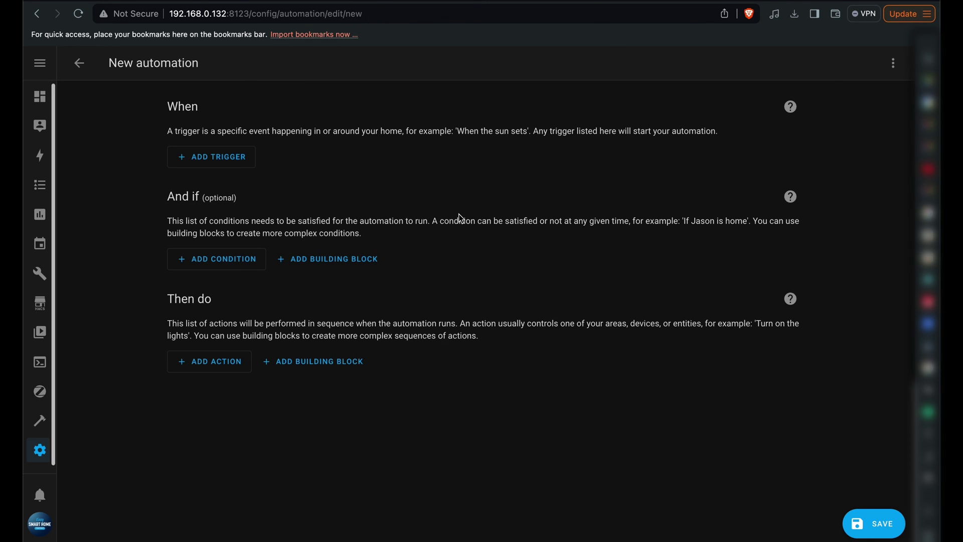
Add an entity trigger firing when APPLE TV 1 changes to Playing
click(215, 157)
click(547, 311)
click(410, 204)
text(apple tv)
click(362, 234)
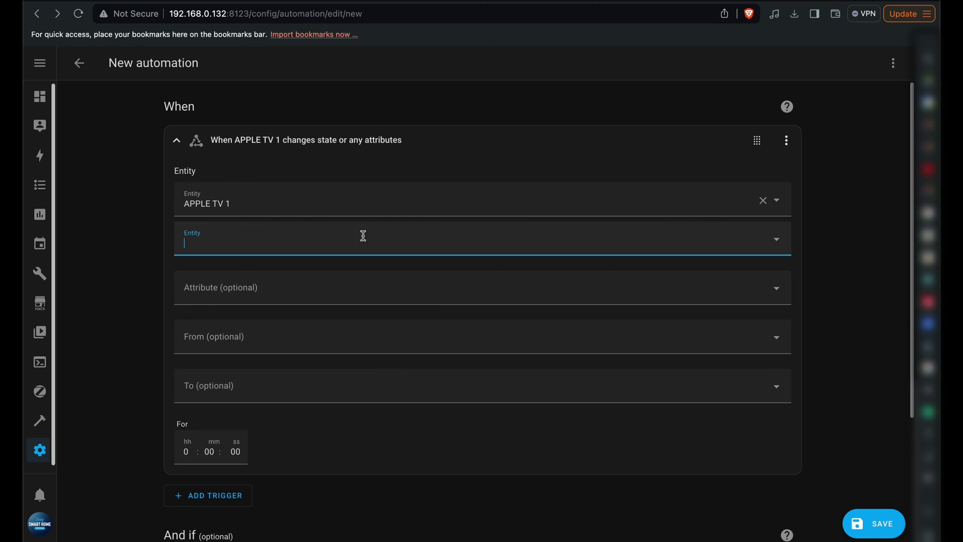
click(361, 386)
text(p)
scroll(238, 424, down, 4)
click(201, 480)
Add a time condition ending at 2 AM with every weekday ticked
click(333, 335)
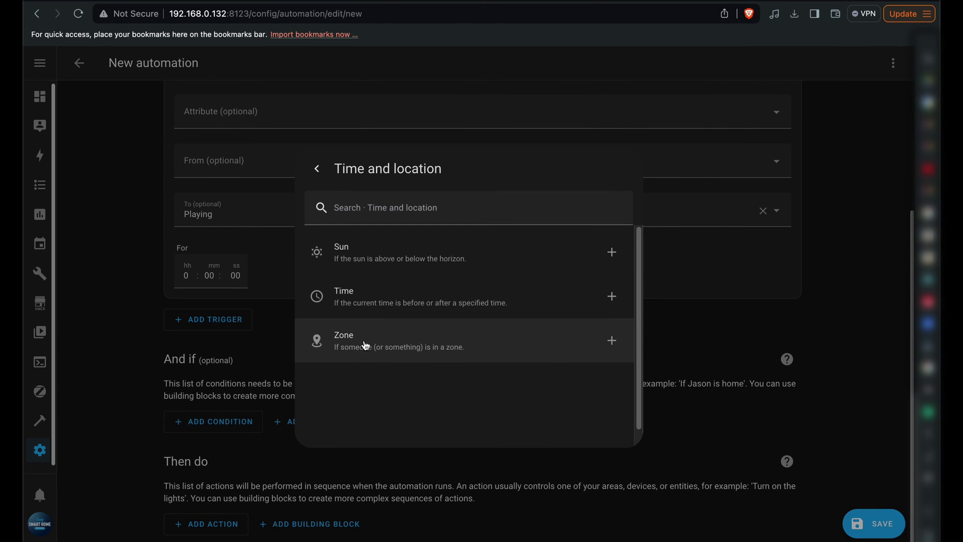
click(378, 301)
text(2)
click(295, 373)
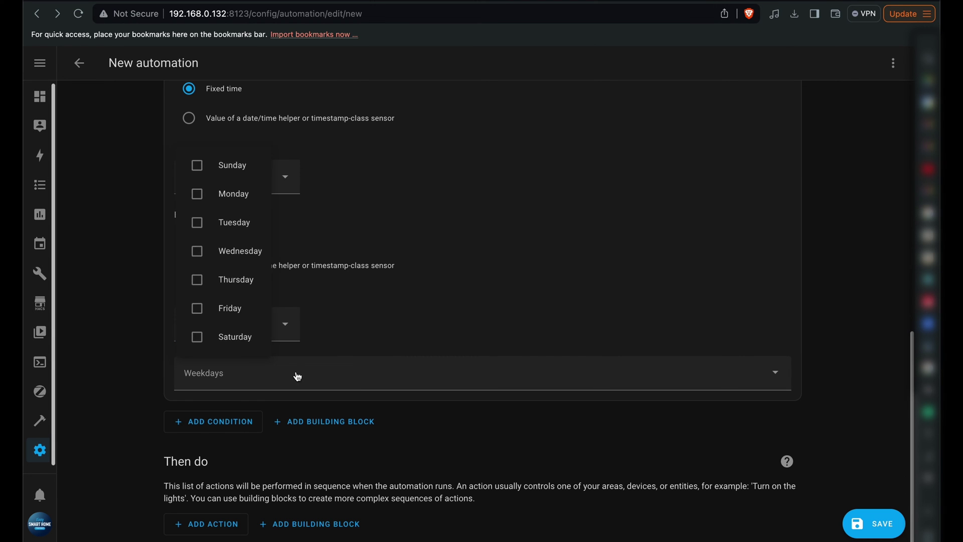
click(196, 162)
click(196, 189)
click(196, 218)
click(196, 245)
click(195, 278)
click(198, 308)
Add a switch turn-on action for Sync Box Light Sync and save the automation
click(236, 526)
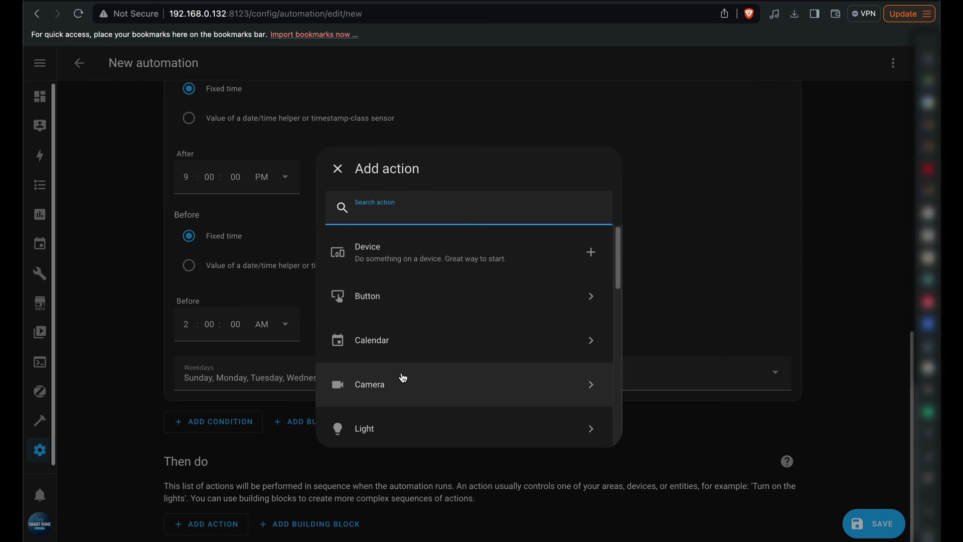
scroll(403, 378, down, 5)
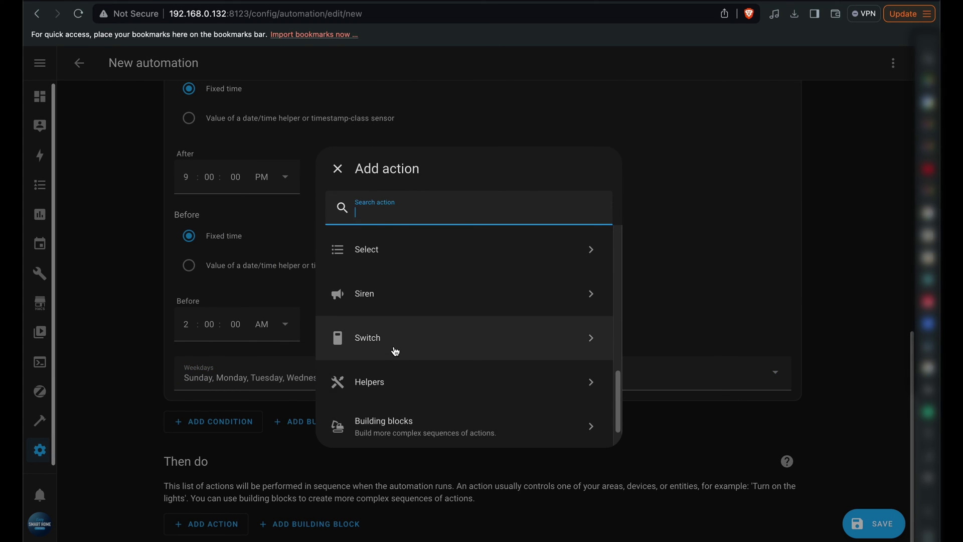
click(394, 349)
click(378, 344)
click(679, 441)
text(sync box)
click(666, 398)
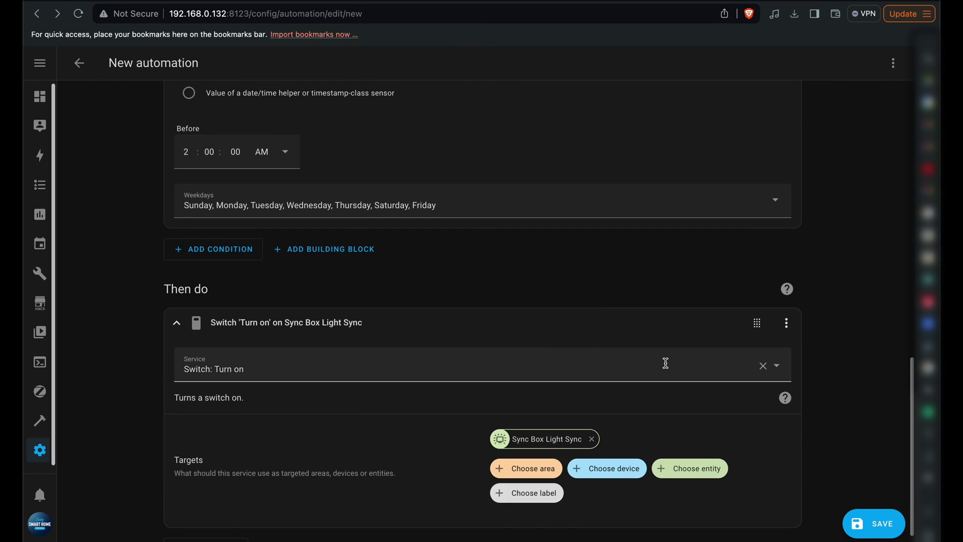
click(880, 528)
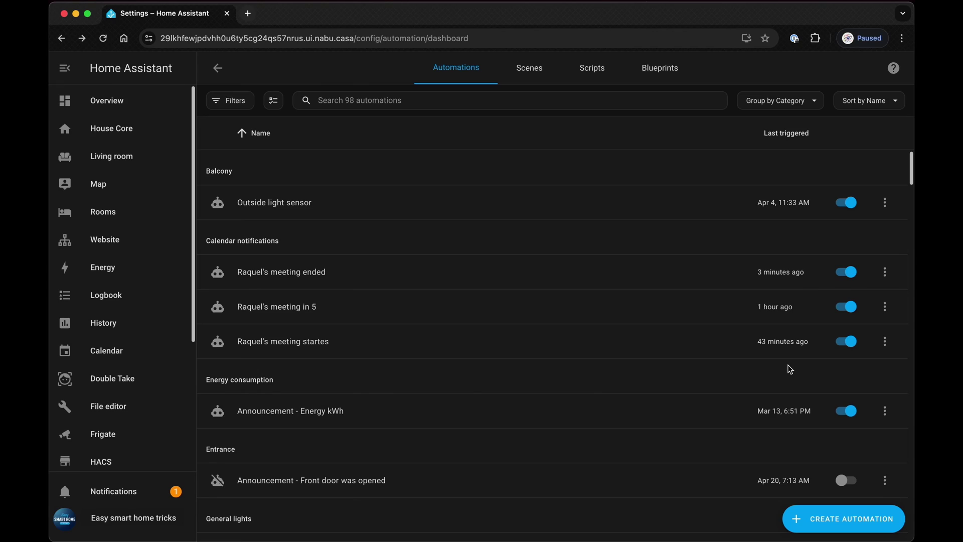
Start a new blank automation with a time-of-day trigger at 9:00 AM
click(820, 525)
click(454, 217)
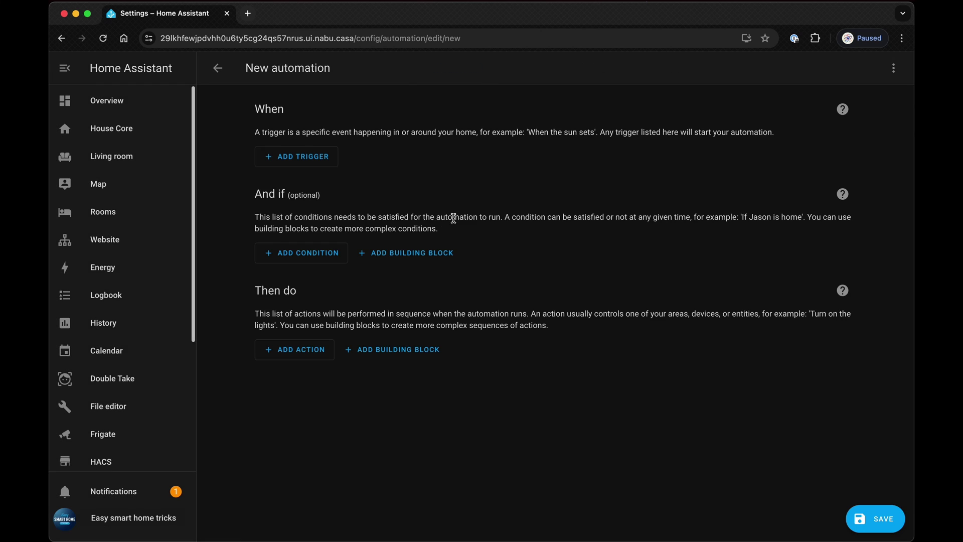
click(309, 160)
click(381, 346)
click(403, 345)
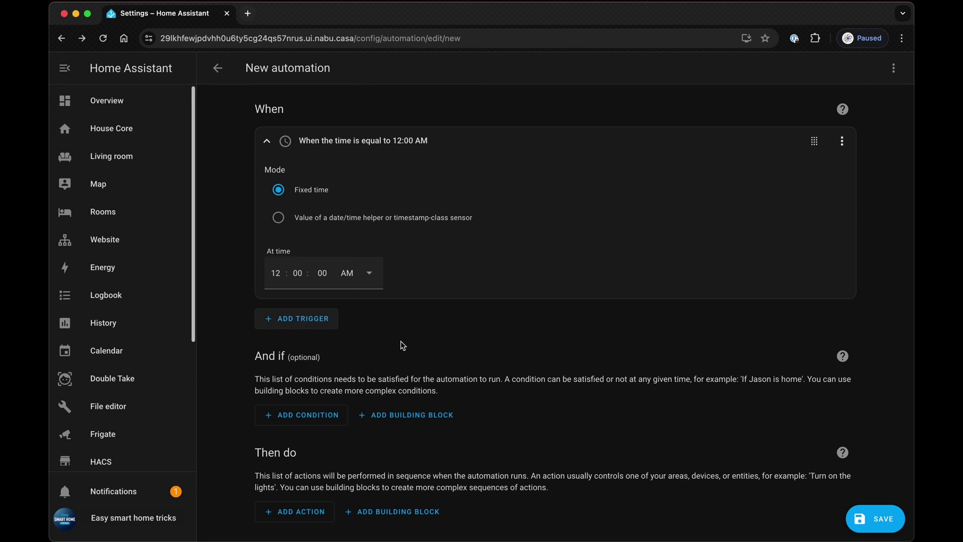
Add a time condition from 9:00 PM to 2:00 AM
click(307, 417)
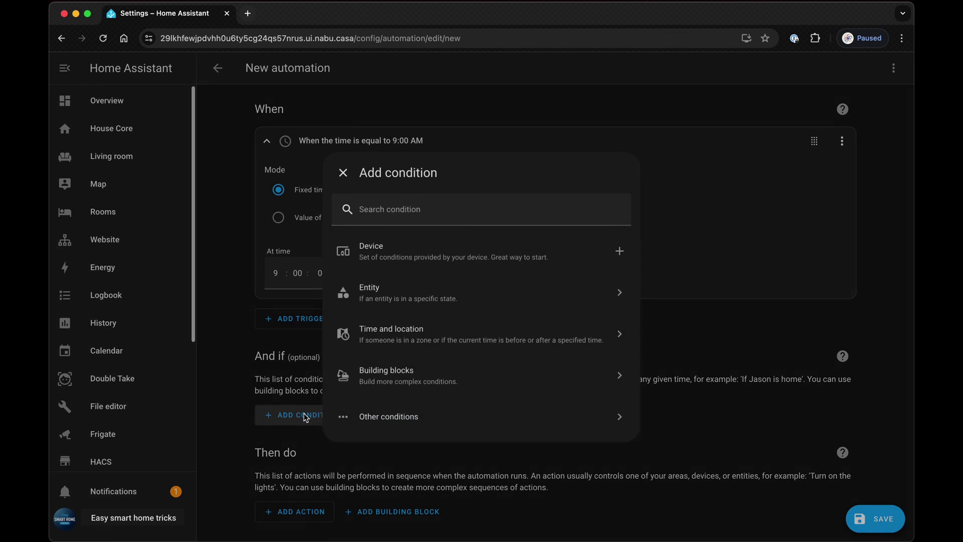
click(346, 329)
click(376, 301)
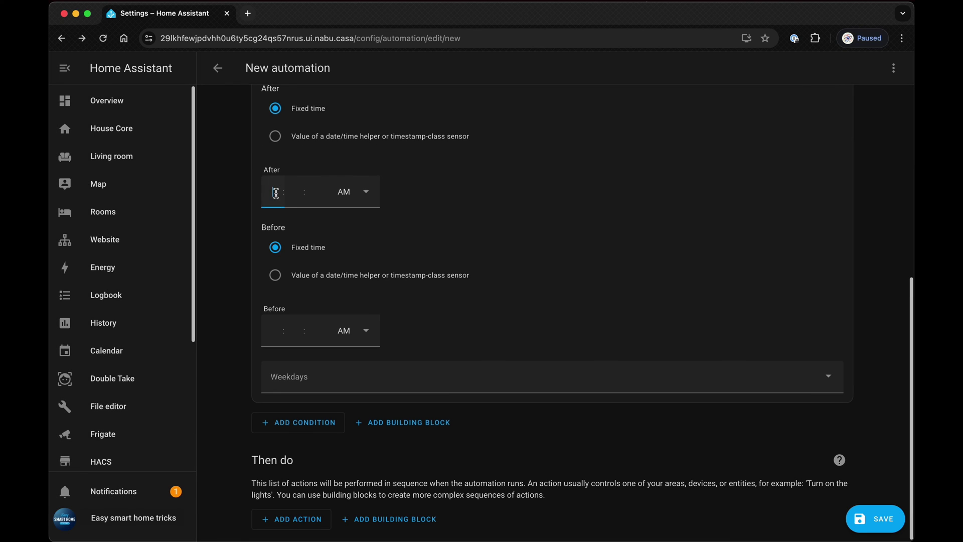
click(346, 254)
Tick all seven weekdays, Sunday through Saturday, in the time condition
click(316, 378)
click(282, 175)
click(282, 202)
click(282, 230)
click(282, 259)
click(282, 287)
click(282, 314)
click(284, 343)
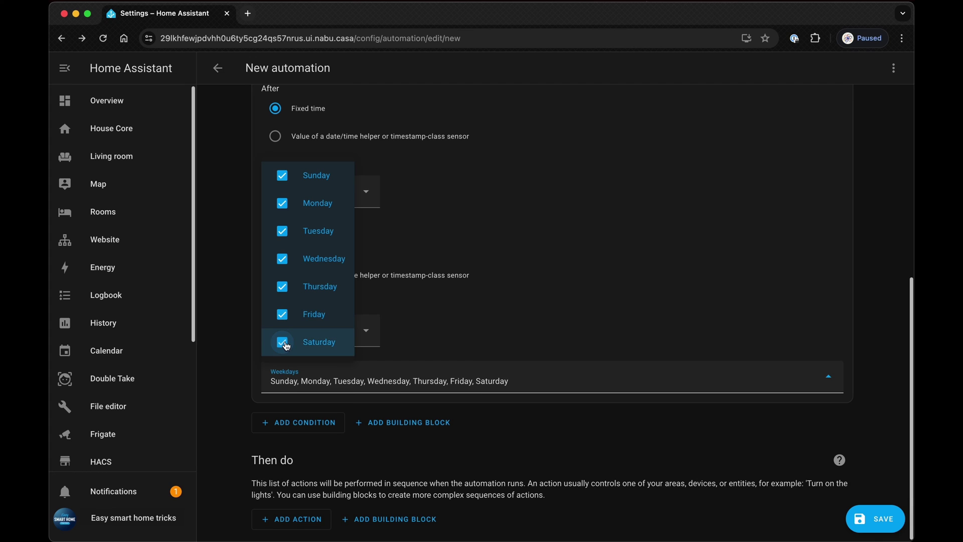
Add a switch turn-on action for Light Sync and save as 'Time schedule - Sync Box ON'
click(291, 519)
text(switch)
click(437, 351)
click(641, 444)
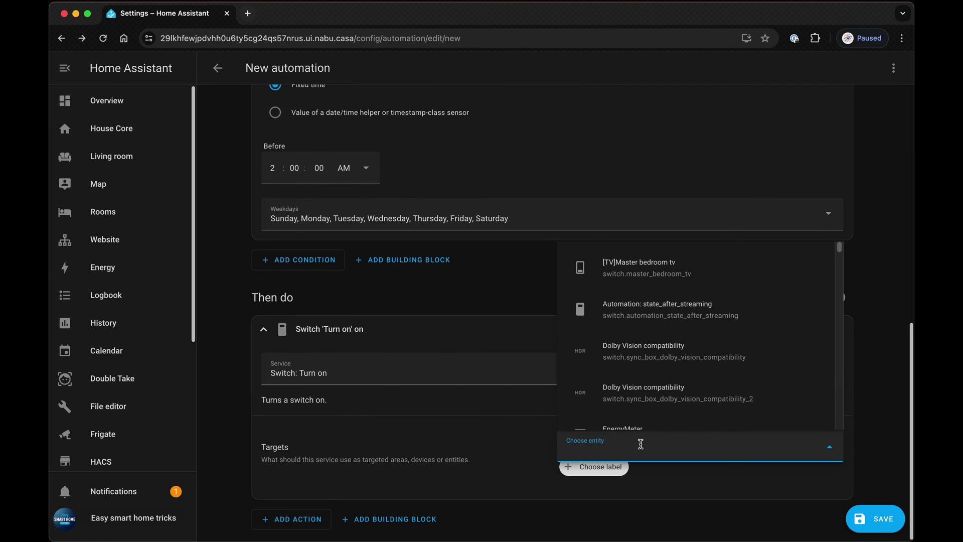
text(sync)
scroll(669, 378, down, 3)
scroll(670, 378, up, 3)
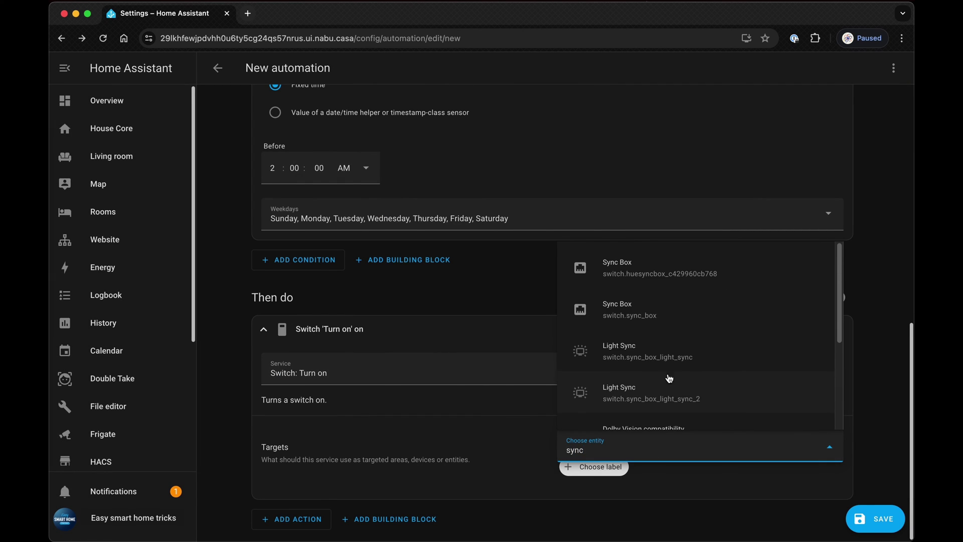
click(669, 378)
click(853, 510)
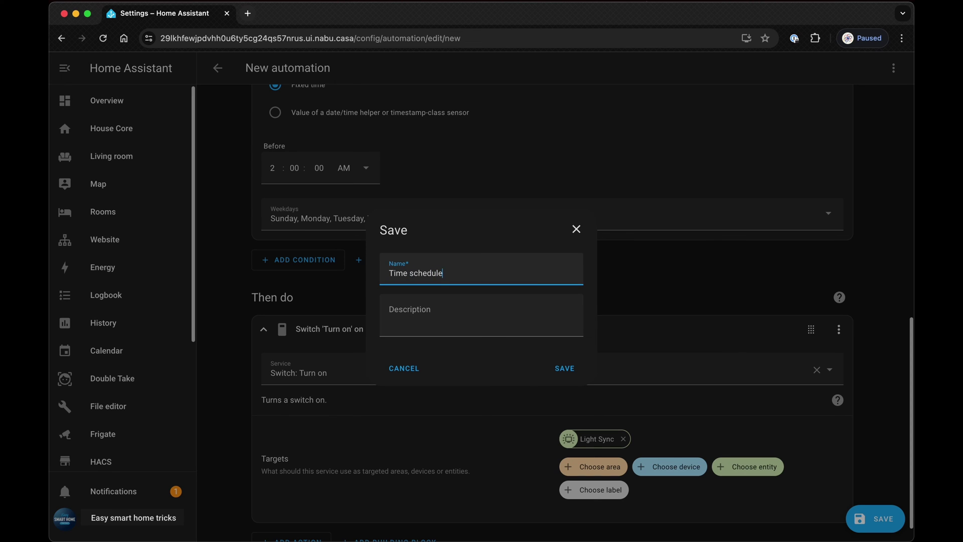
click(572, 374)
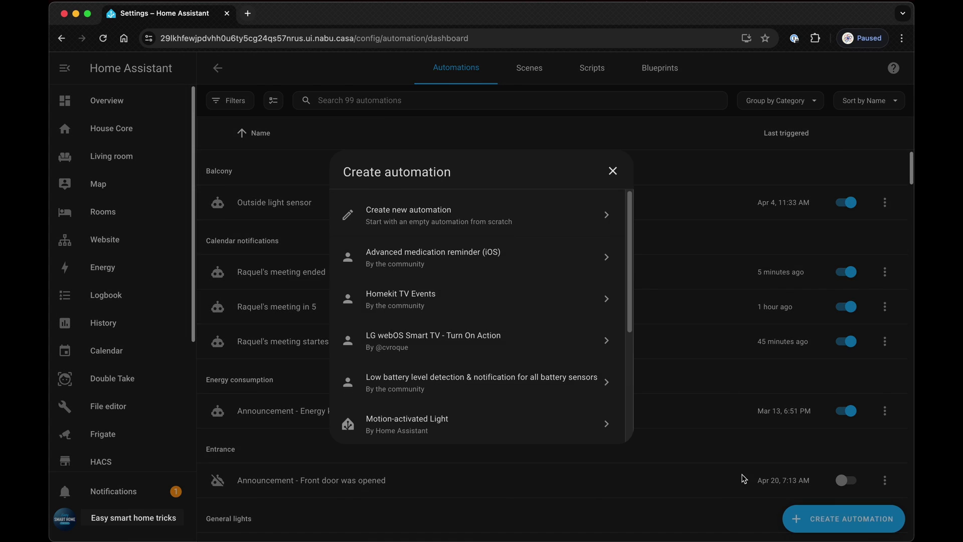
Start a new automation with a Time trigger at 2:00 AM
click(421, 211)
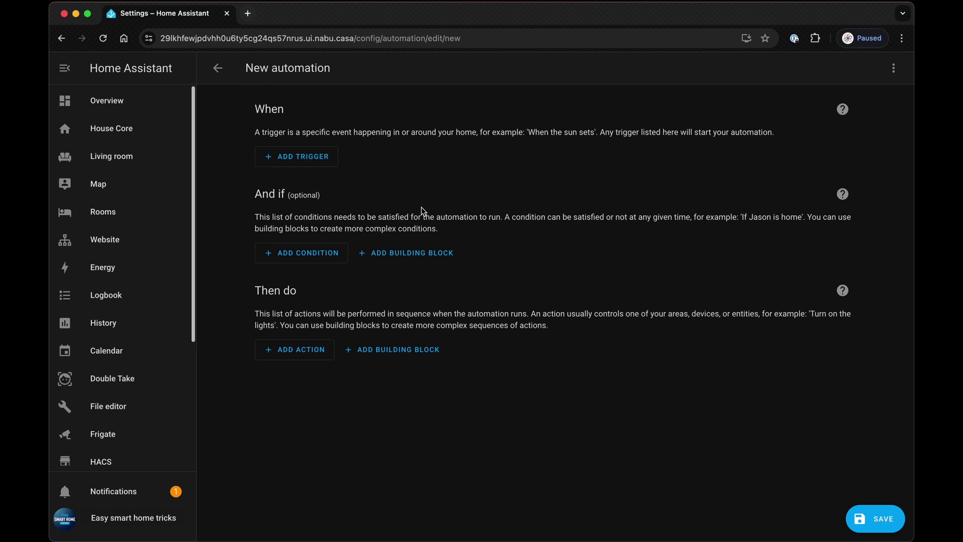
click(321, 159)
click(402, 351)
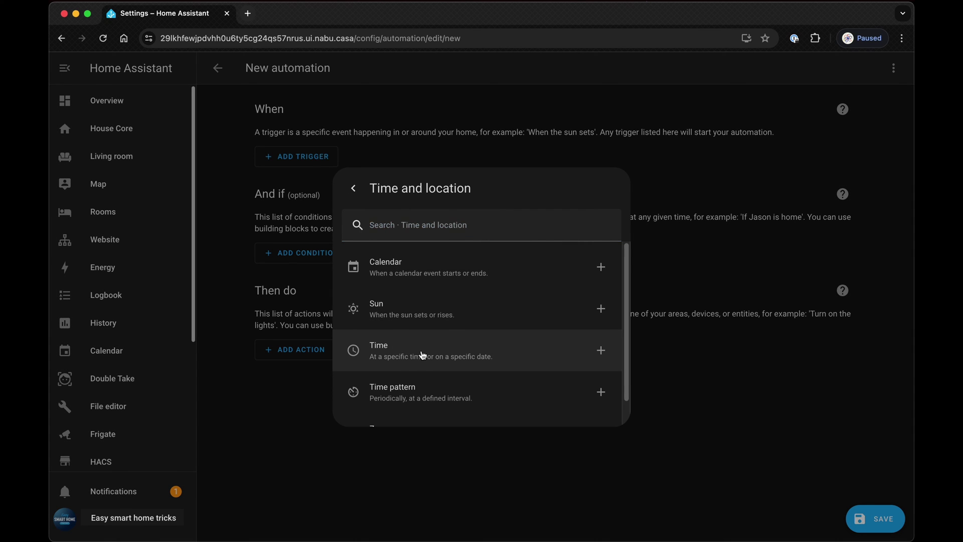
click(423, 355)
Add a Time condition from 2:00 AM to 8:59 PM on all seven weekdays
click(323, 420)
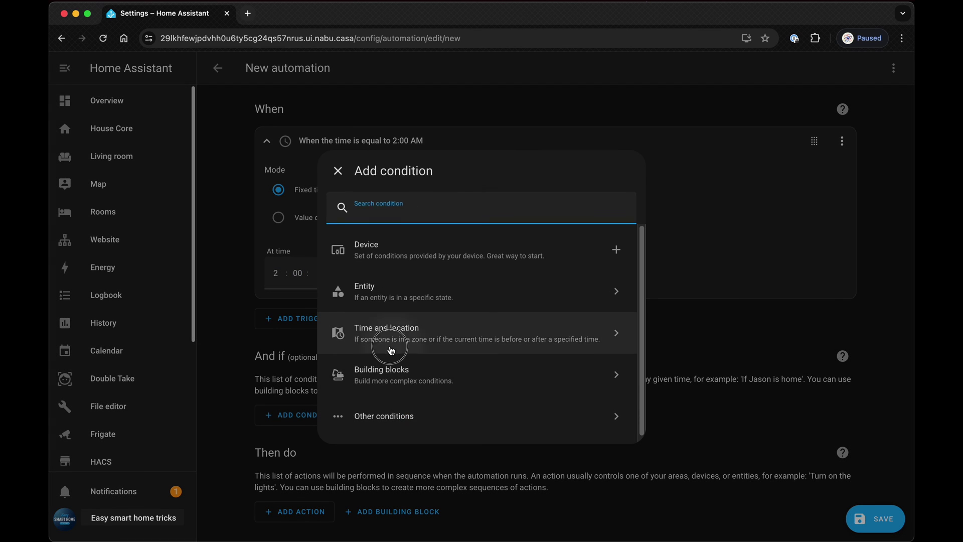
click(451, 343)
click(381, 301)
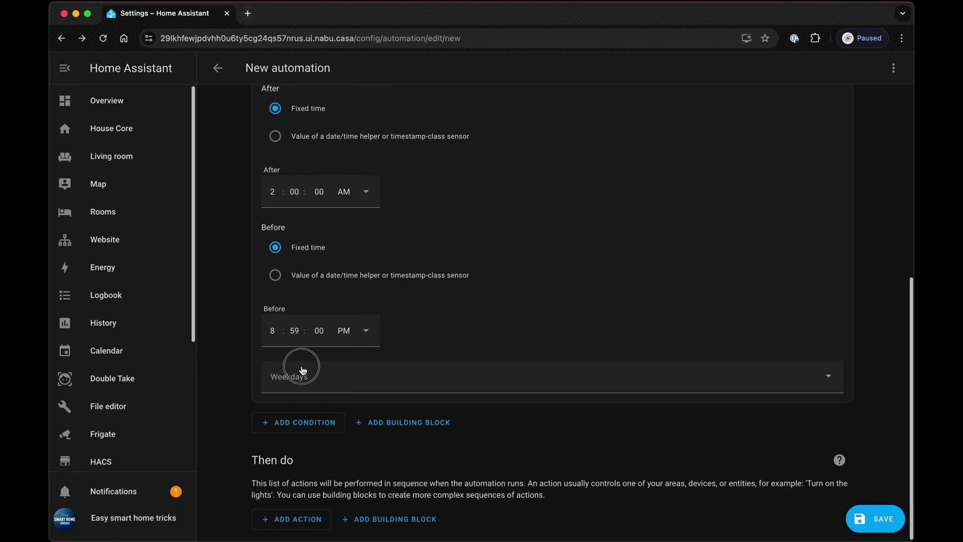
click(301, 172)
click(301, 202)
click(301, 231)
click(301, 258)
click(301, 284)
click(301, 314)
click(301, 342)
click(232, 340)
Add a Switch: Turn off action on Light Sync and save the automation
click(297, 518)
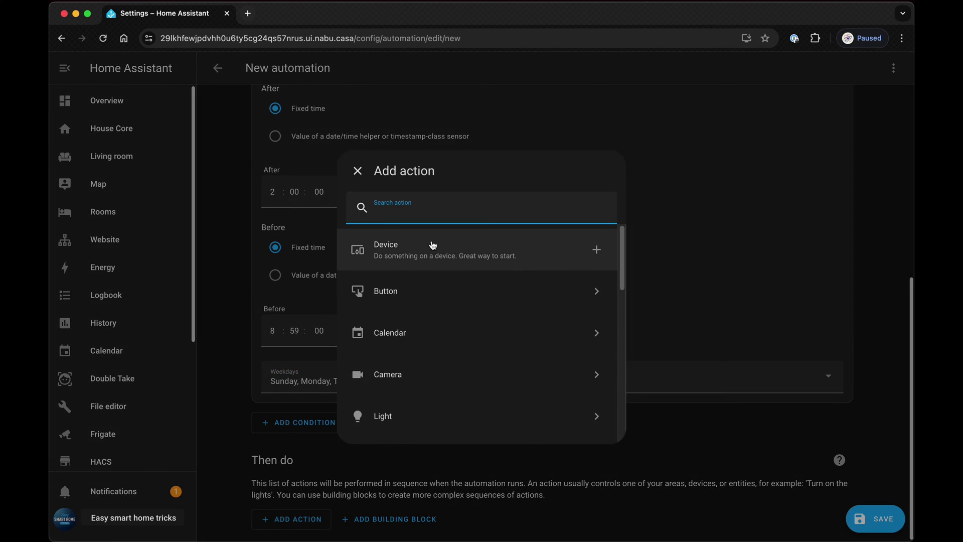
text(switch)
click(447, 286)
click(742, 443)
text(sync)
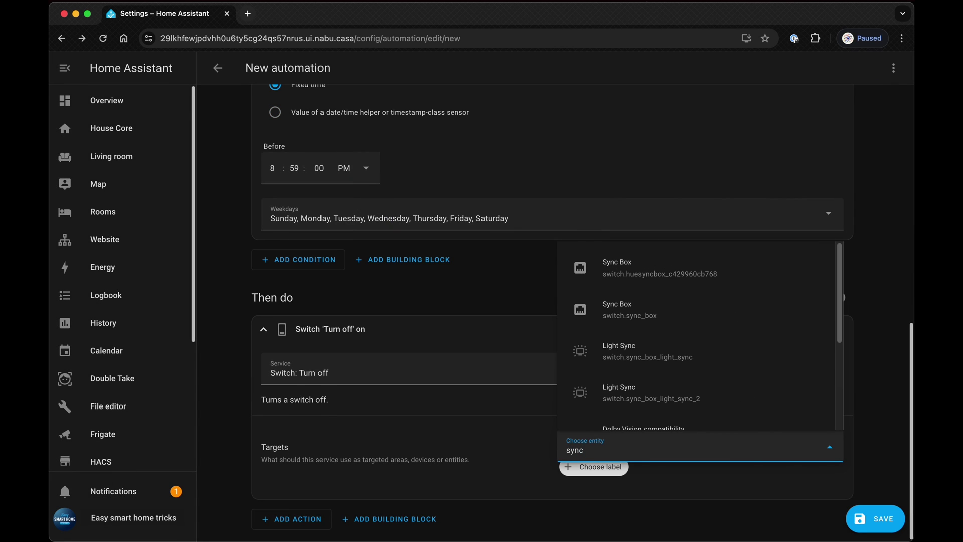
click(673, 389)
click(884, 521)
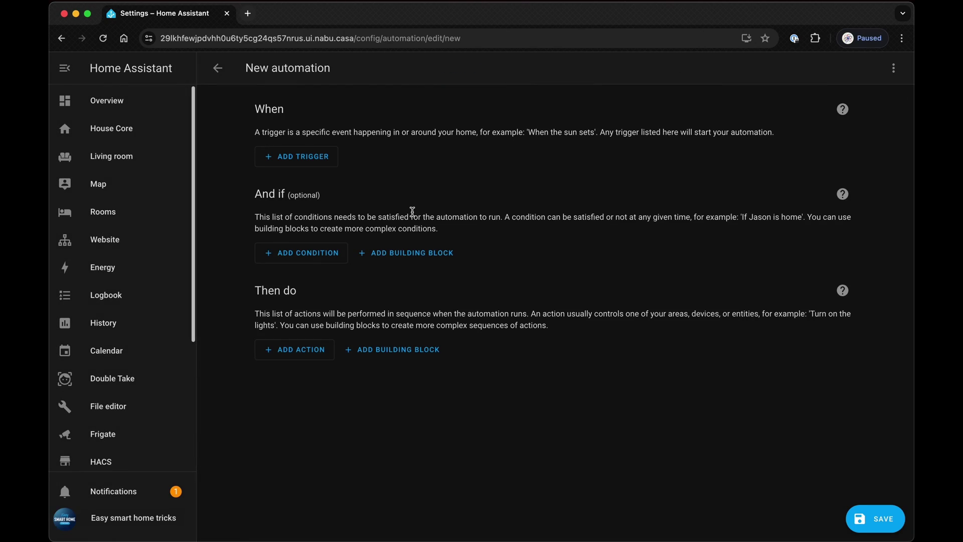
Add a State trigger for LG TV changing from On to Off
click(304, 162)
click(384, 303)
click(391, 311)
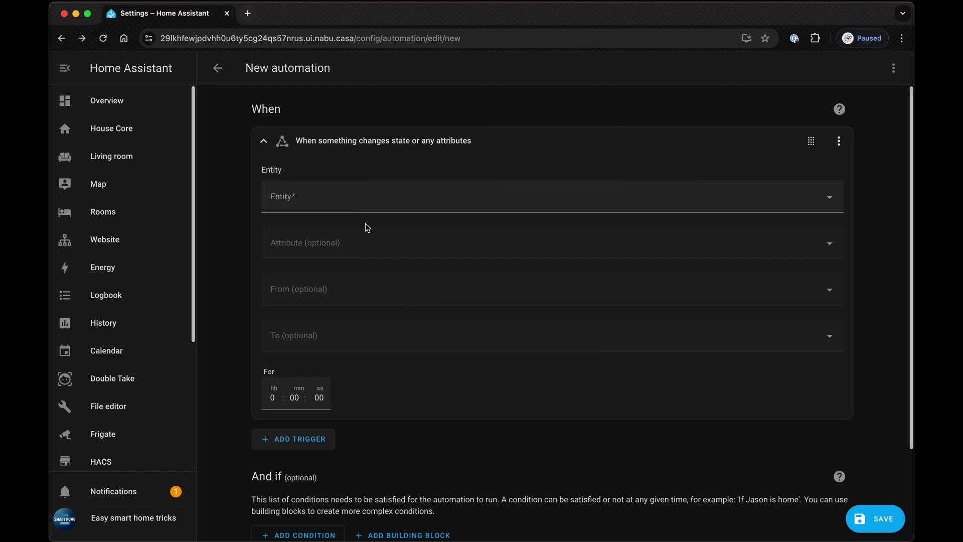
click(342, 202)
text(lg tv)
click(342, 235)
click(314, 326)
text(on)
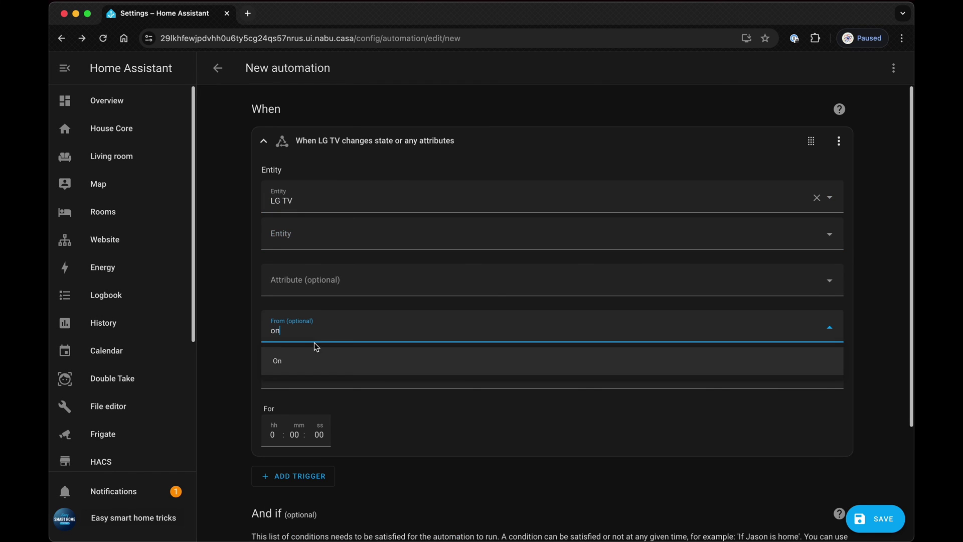
click(315, 359)
click(312, 372)
click(301, 434)
Add a Time condition from 10:45 PM to 2:00 AM covering all days
scroll(230, 432, down, 3)
click(288, 423)
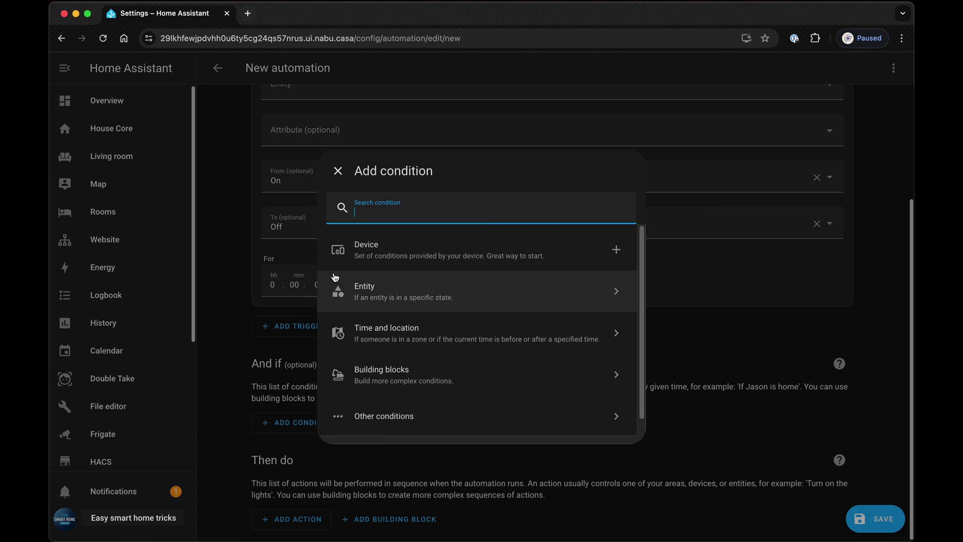
click(368, 339)
click(369, 286)
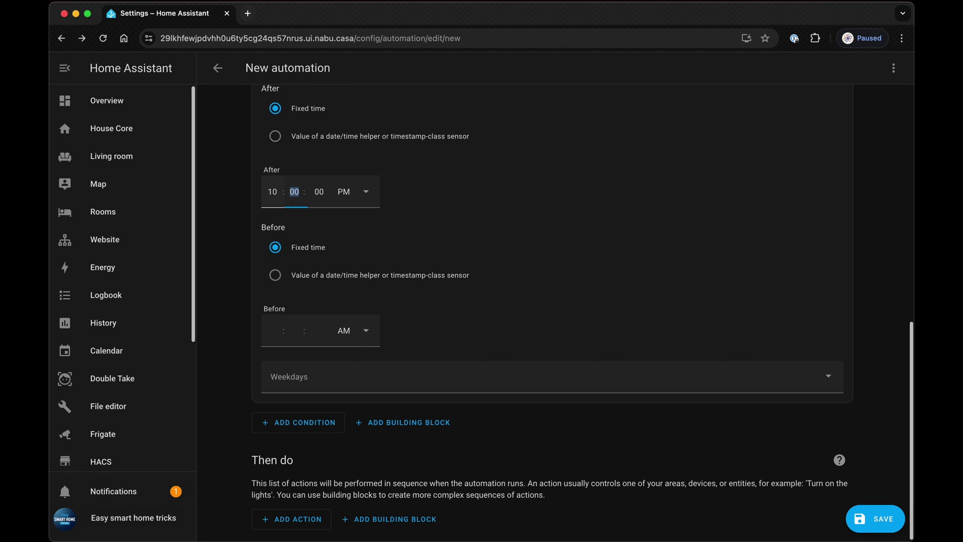
click(294, 379)
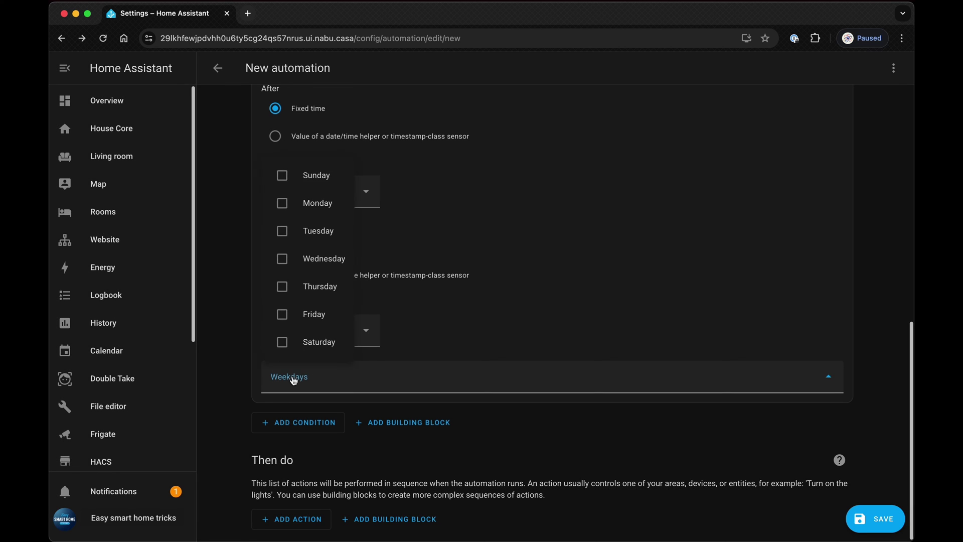
click(282, 203)
click(282, 231)
click(282, 258)
click(282, 286)
click(282, 314)
click(282, 341)
click(259, 357)
Add a scene action that activates the Sleep scene
click(291, 519)
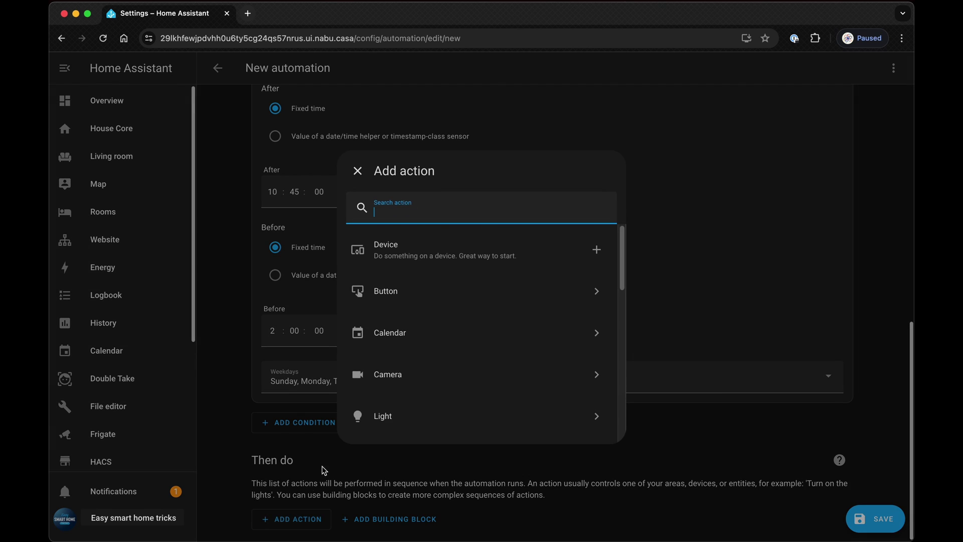
text(scene)
click(434, 255)
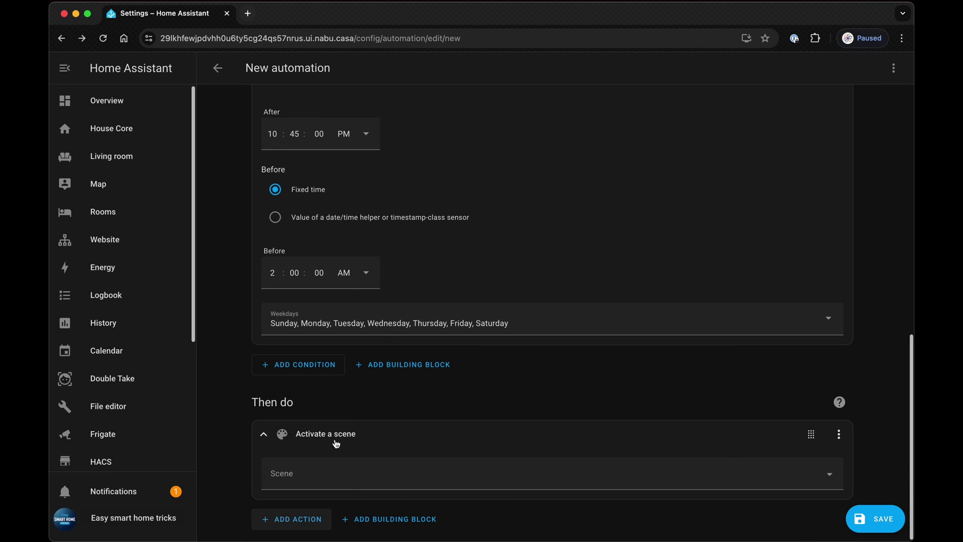
text(Sleep)
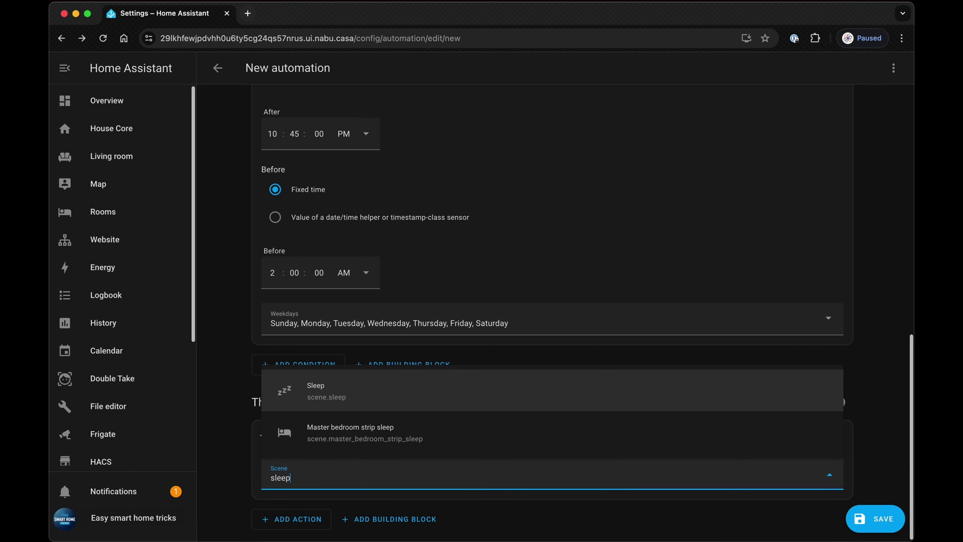
click(317, 395)
Add a Light: Turn on action for the Hall light with colour and brightness enabled
click(296, 520)
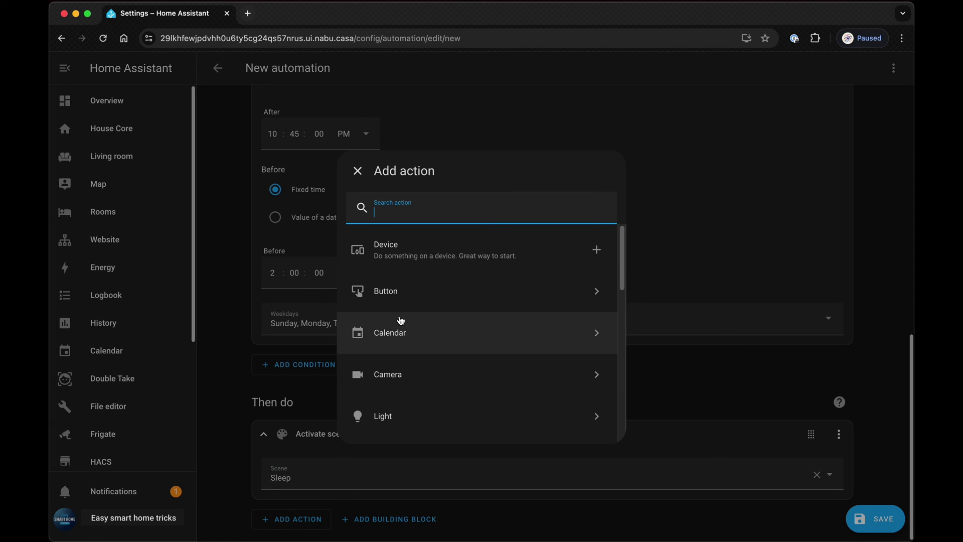
click(374, 412)
click(402, 329)
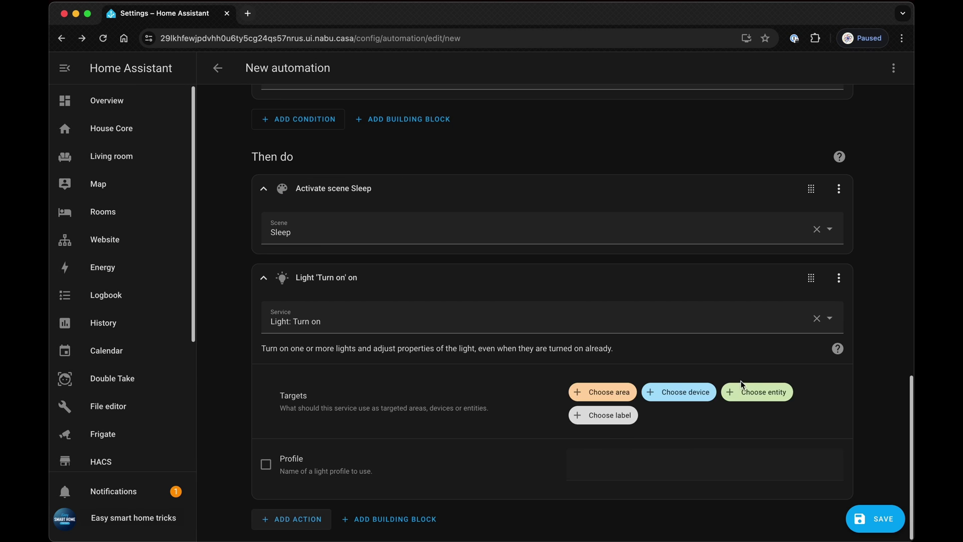
click(732, 393)
text(h)
click(687, 454)
scroll(687, 455, down, 8)
click(265, 125)
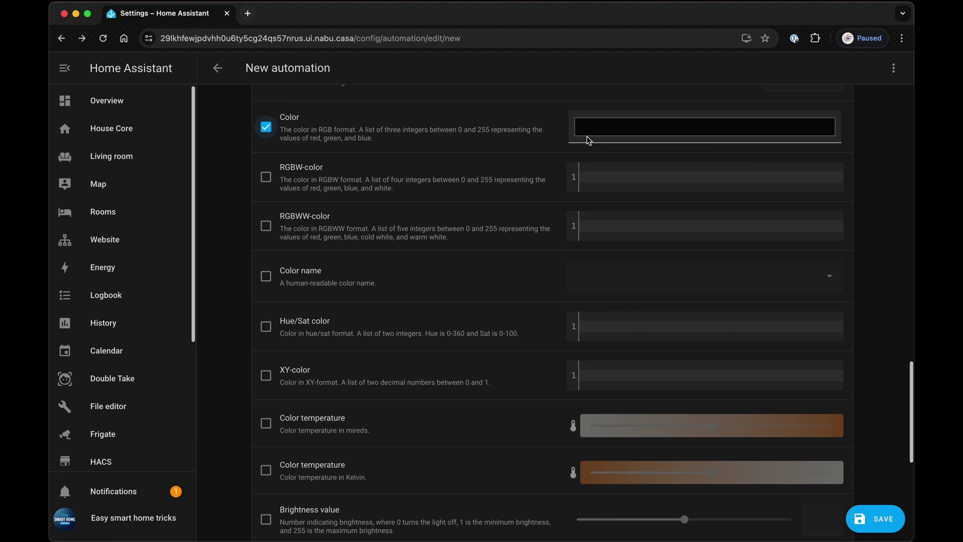
click(702, 125)
scroll(238, 445, down, 4)
click(676, 379)
scroll(719, 383, down, 5)
Add a 5-minute delay followed by a Light: Turn off action on Hall
click(296, 520)
text(del)
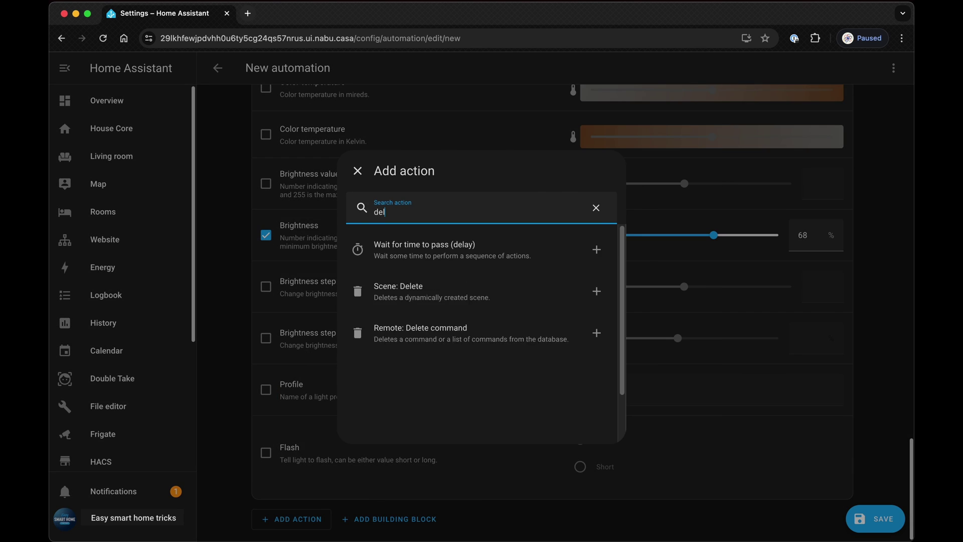
click(484, 251)
click(296, 519)
click(374, 412)
click(387, 303)
click(710, 445)
click(652, 428)
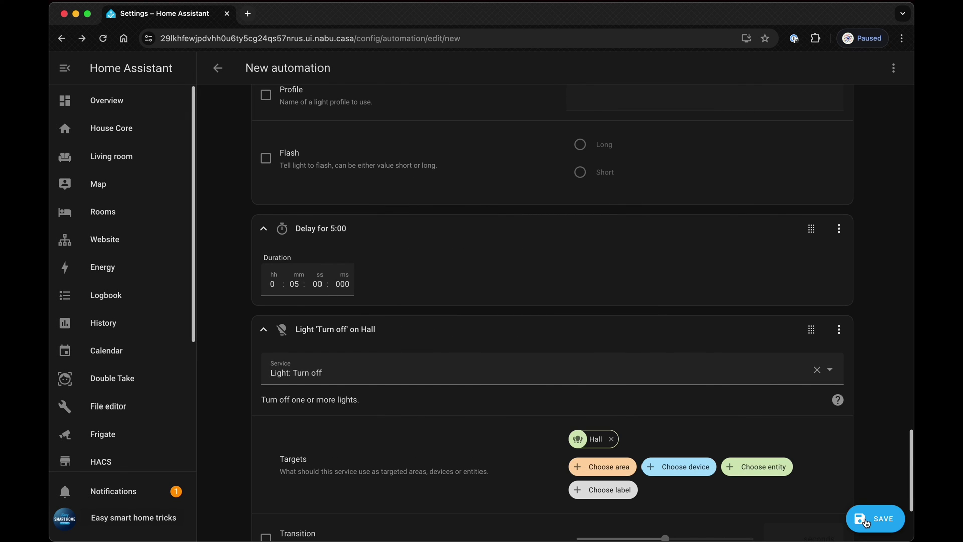
Save the automation as 'TV OFF - Sleep time'
click(876, 519)
text(S)
text( -)
click(564, 368)
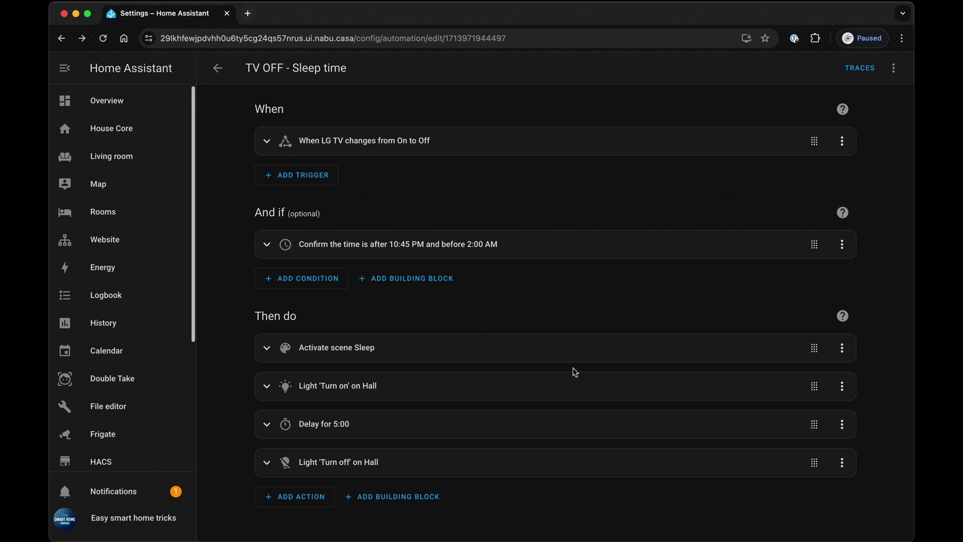